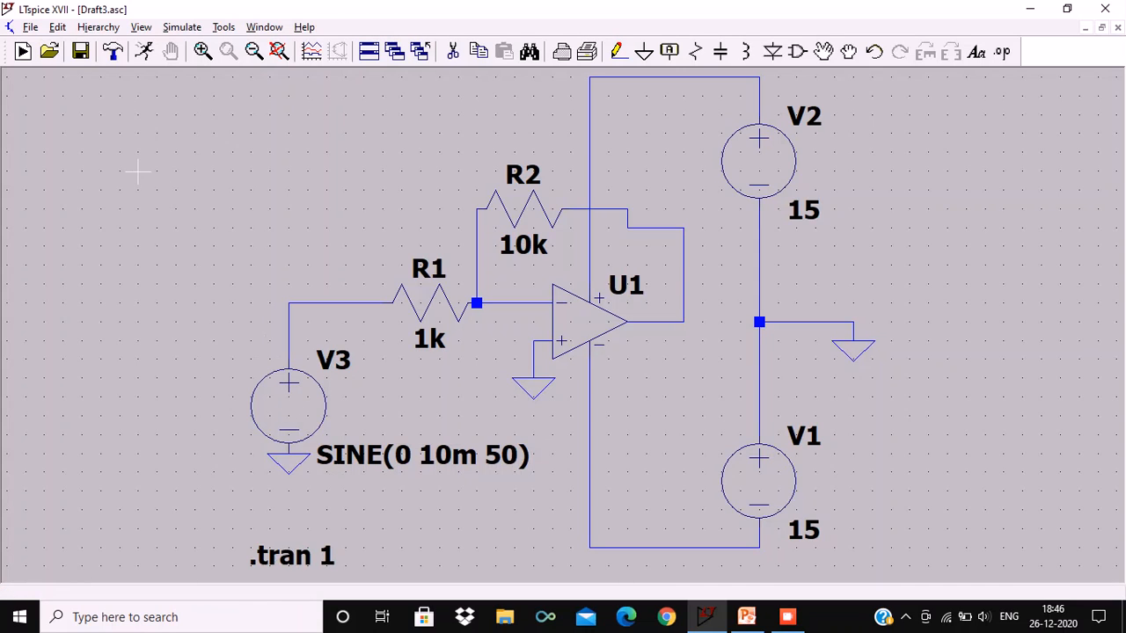
Create a new blank schematic and search the component library for opamp
{"action": "left_click", "coordinate": [28, 27]}
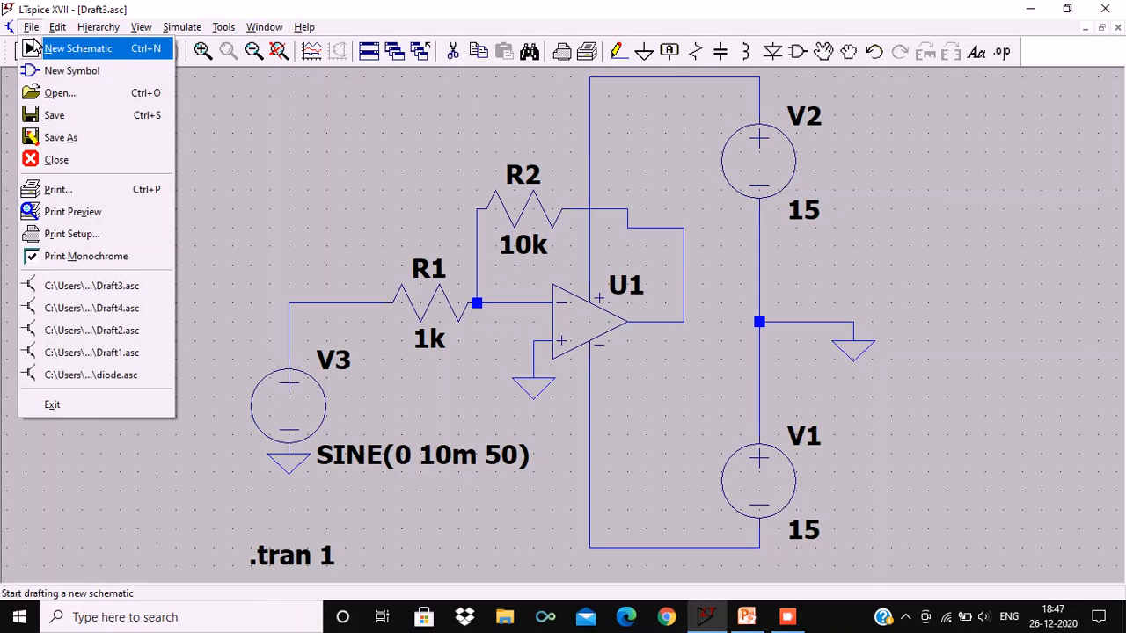
{"action": "left_click", "coordinate": [37, 42]}
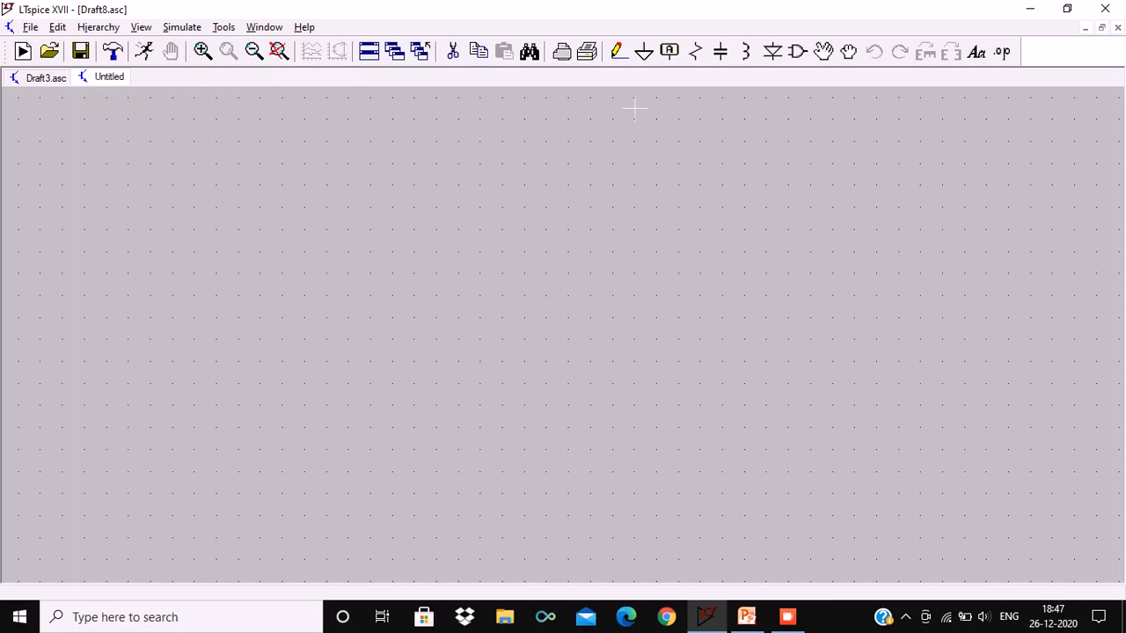
{"action": "left_click", "coordinate": [796, 51]}
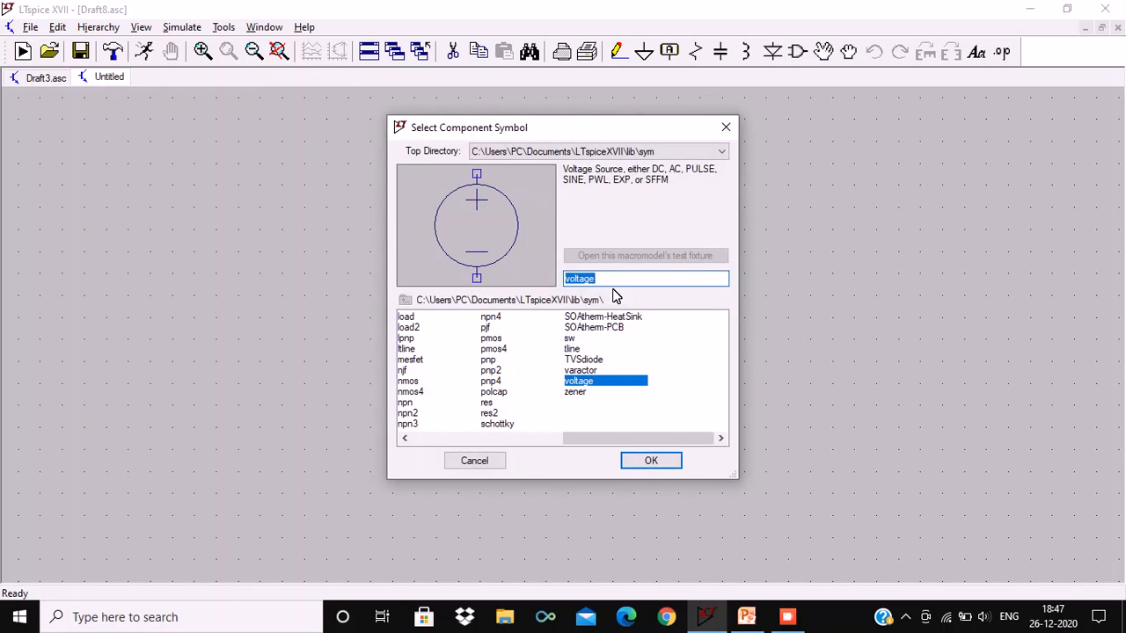
{"action": "left_click", "coordinate": [577, 278]}
{"action": "key", "text": "BackSpace"}
{"action": "key", "text": "BackSpace"}
{"action": "key", "text": "BackSpace"}
{"action": "key", "text": "BackSpace"}
{"action": "key", "text": "Delete"}
{"action": "key", "text": "Delete"}
{"action": "key", "text": "Delete"}
{"action": "type", "text": "e"}
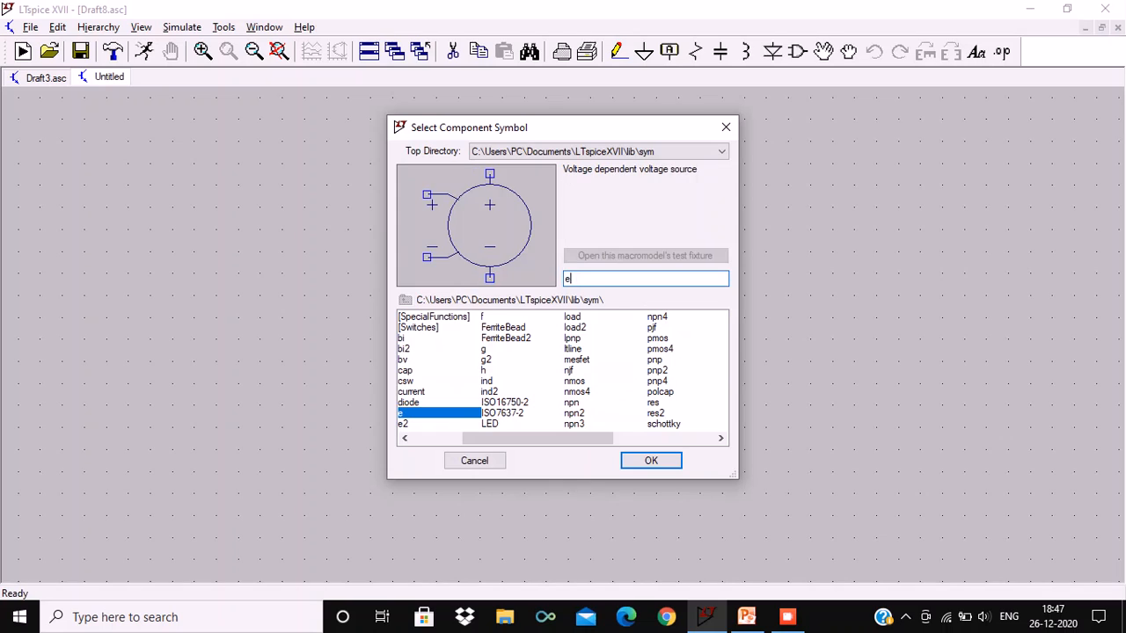
{"action": "key", "text": "BackSpace"}
{"action": "type", "text": "opamp"}
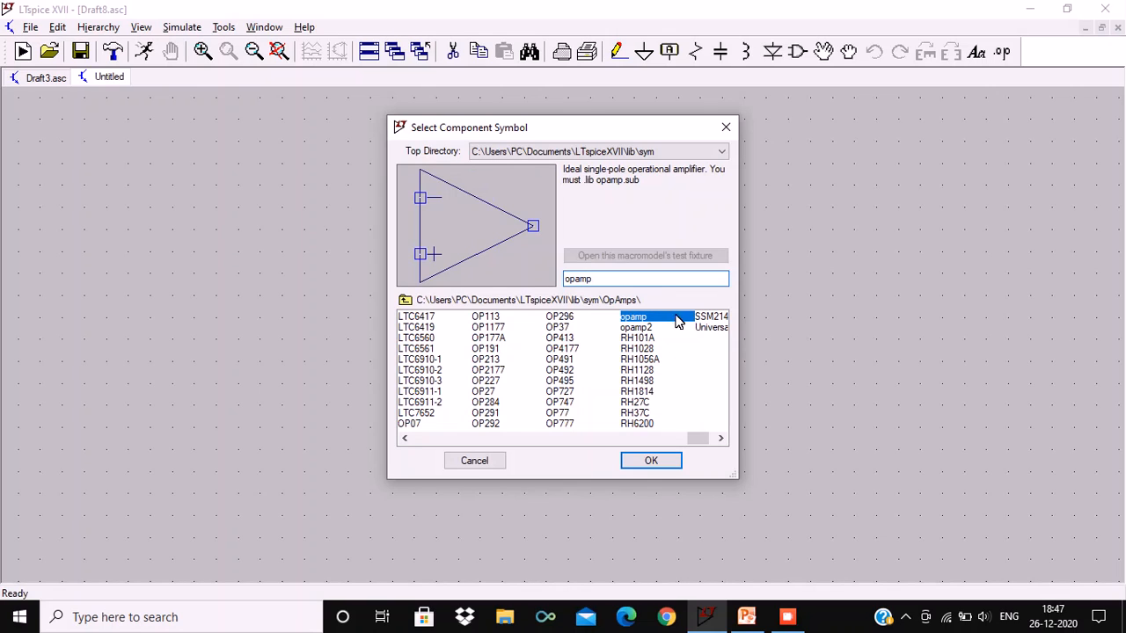
Place one UniversalOpamp2 component near the middle of the schematic
{"action": "left_click", "coordinate": [719, 438]}
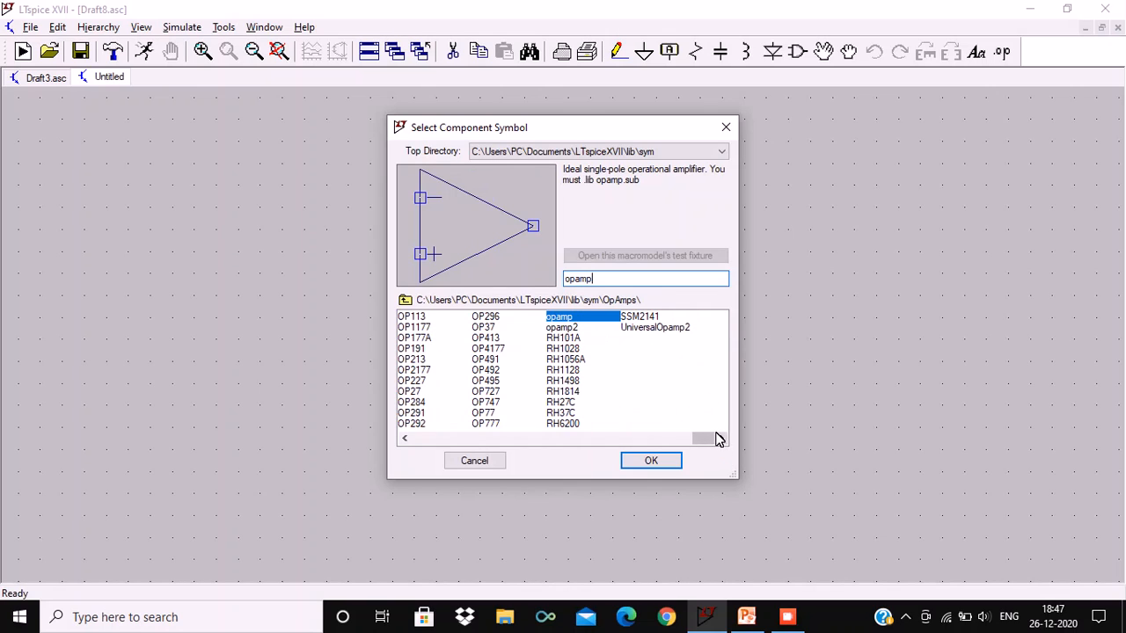
{"action": "left_click", "coordinate": [642, 327]}
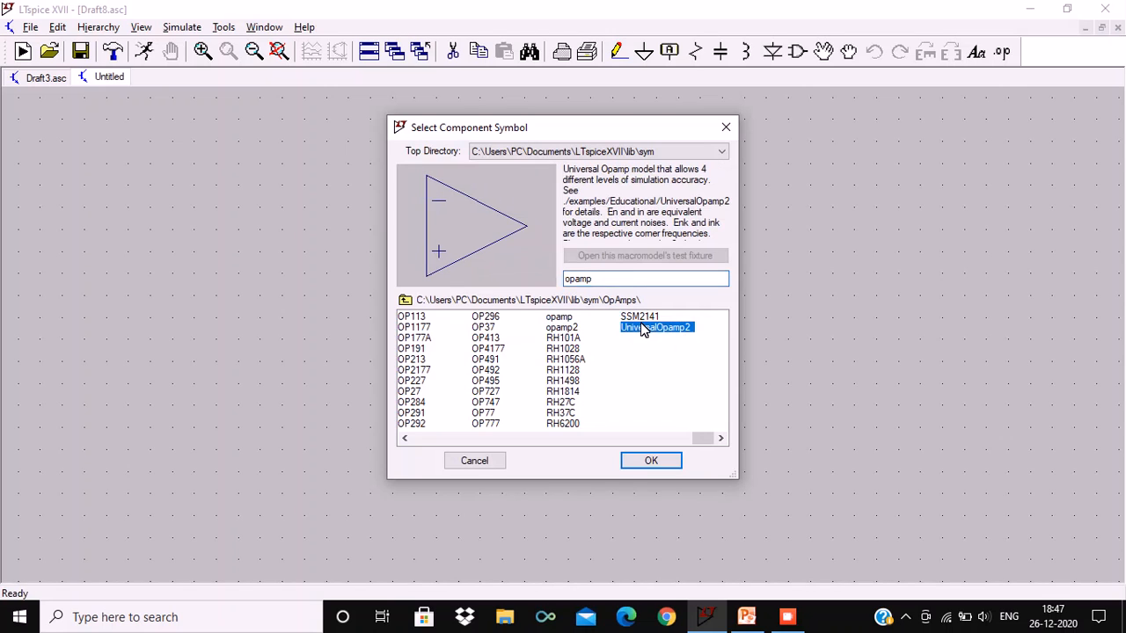
{"action": "left_click", "coordinate": [645, 461]}
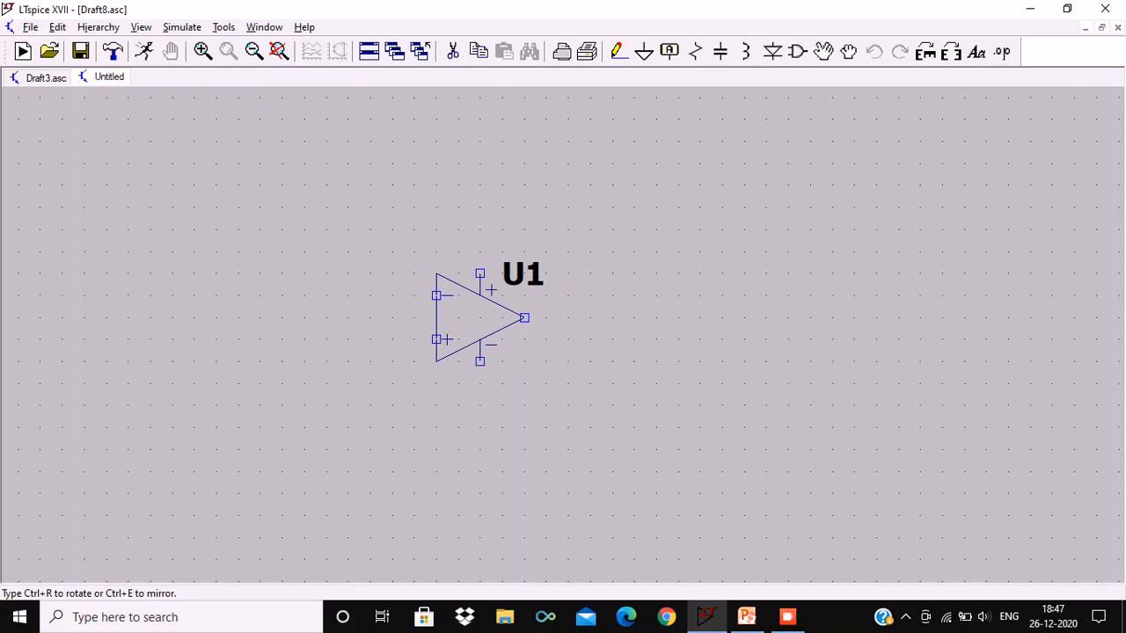
{"action": "left_click", "coordinate": [479, 294]}
{"action": "key", "text": "Escape"}
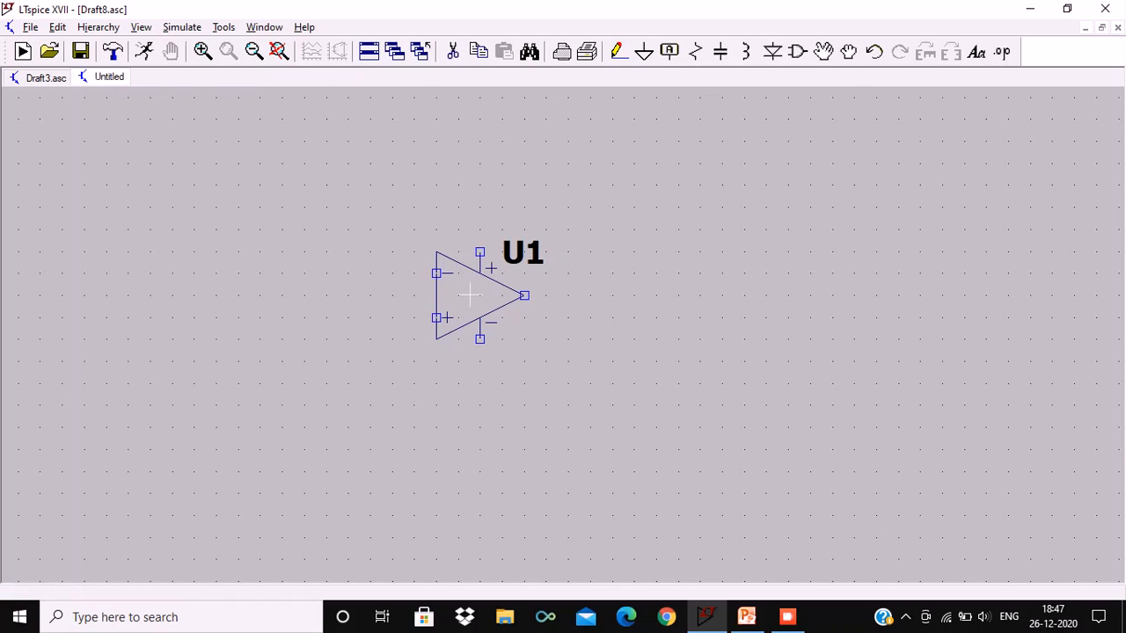
Place two horizontal resistors, one to the left of the op-amp's inverting input and one above the op-amp
{"action": "left_click", "coordinate": [689, 51]}
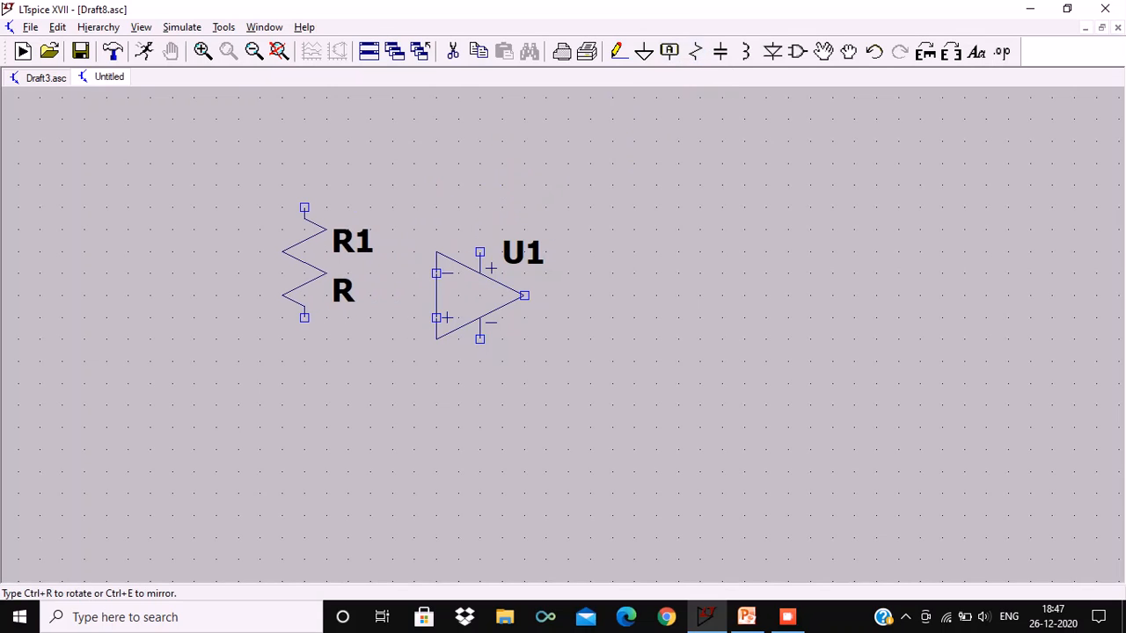
{"action": "key", "text": "ctrl+r"}
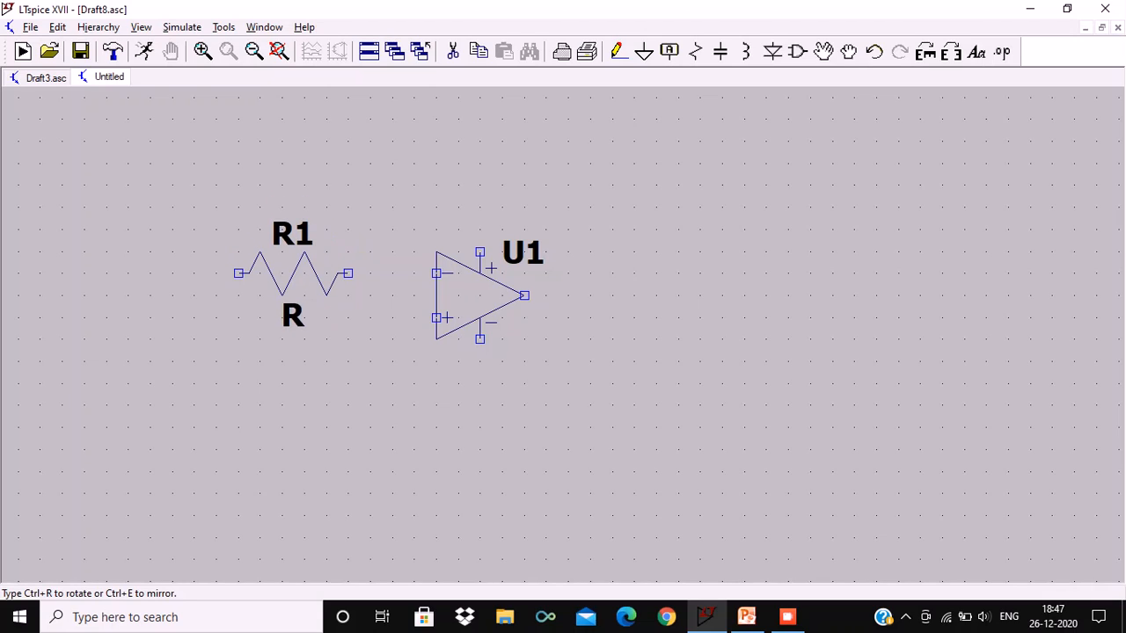
{"action": "left_click", "coordinate": [294, 273]}
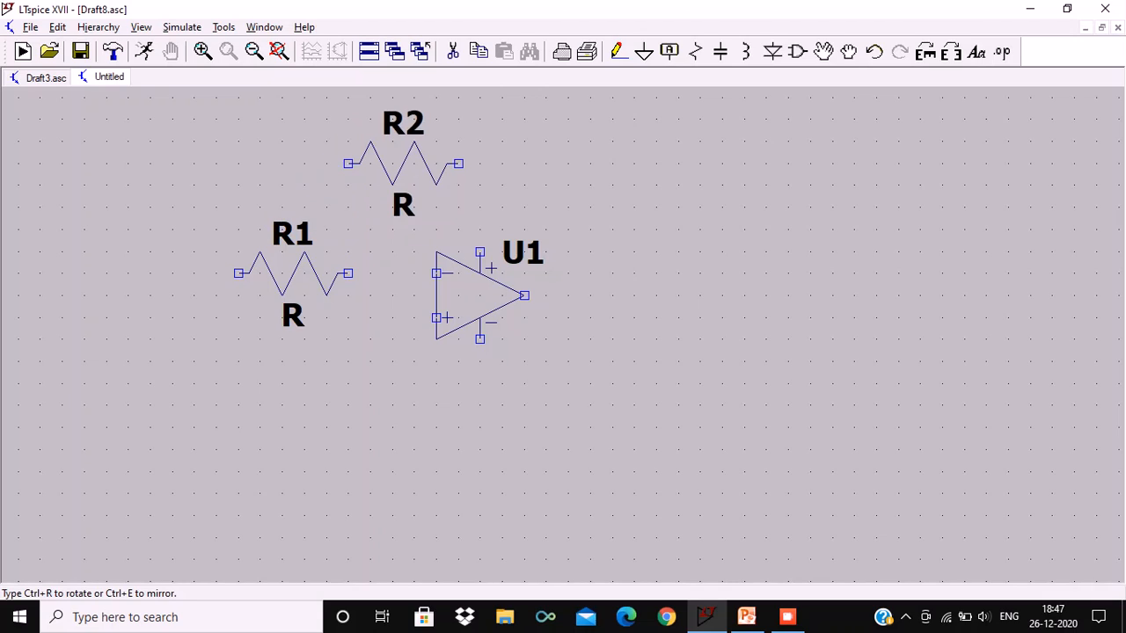
{"action": "left_click", "coordinate": [402, 163]}
{"action": "key", "text": "Escape"}
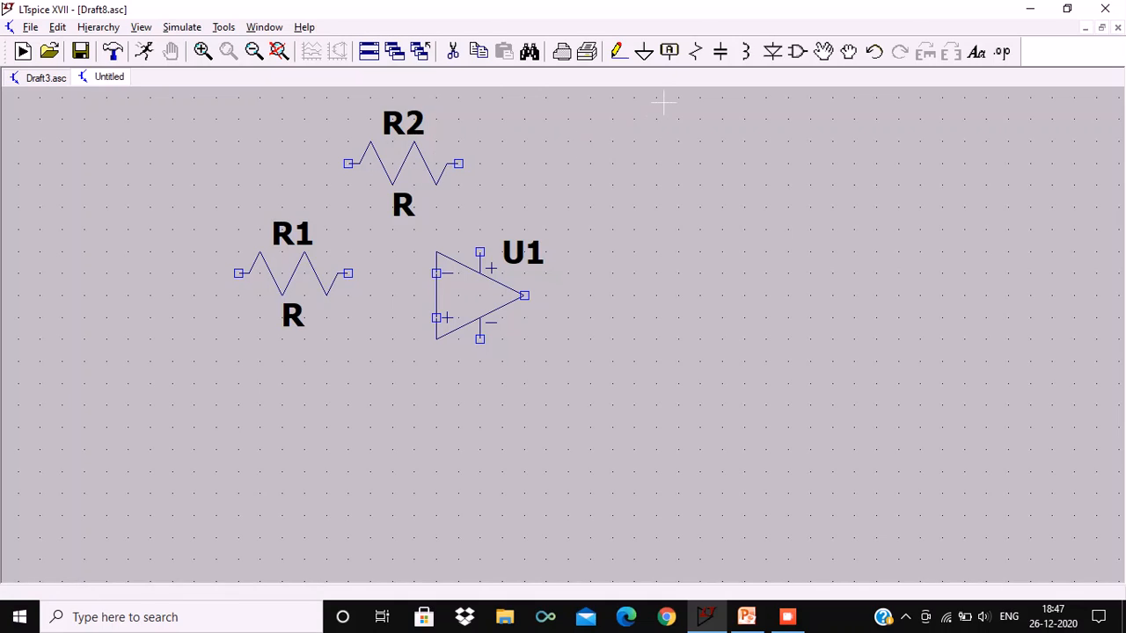
Place three voltage sources: one below and left of R1, and two stacked vertically to the right of the op-amp
{"action": "left_click", "coordinate": [796, 50]}
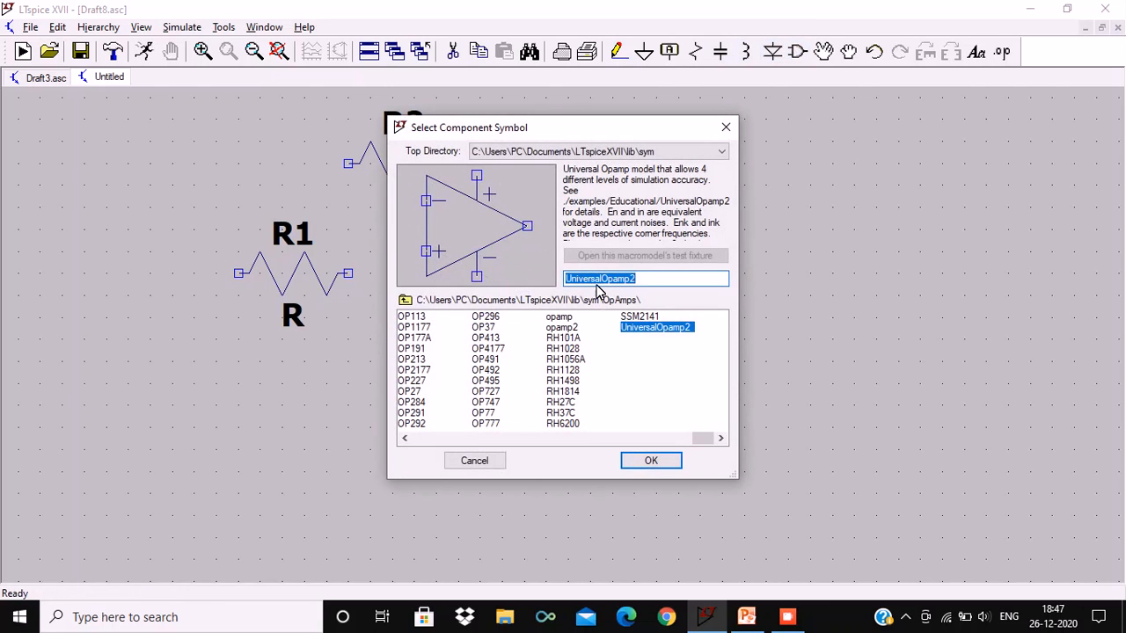
{"action": "key", "text": "BackSpace"}
{"action": "type", "text": "vol"}
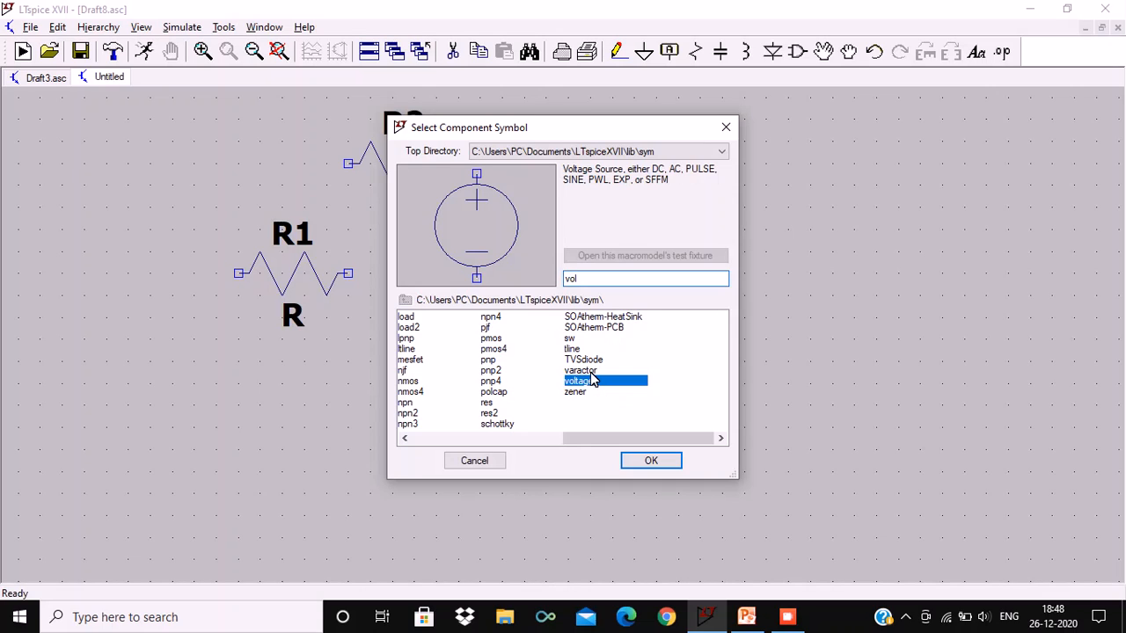
{"action": "left_click", "coordinate": [598, 382]}
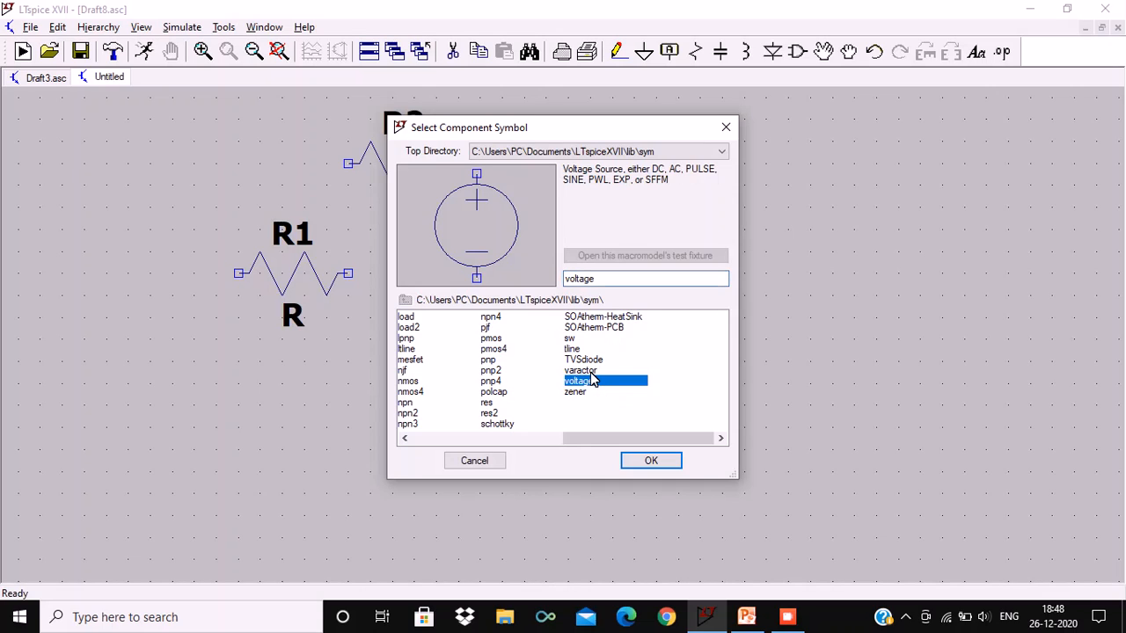
{"action": "left_click", "coordinate": [649, 460]}
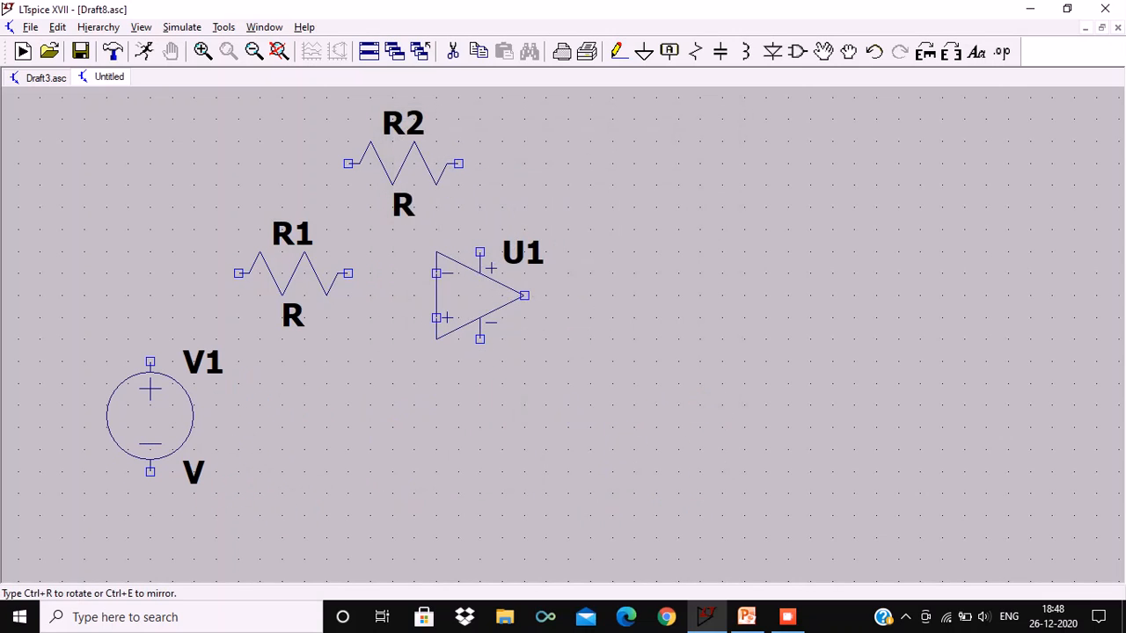
{"action": "left_click", "coordinate": [150, 415]}
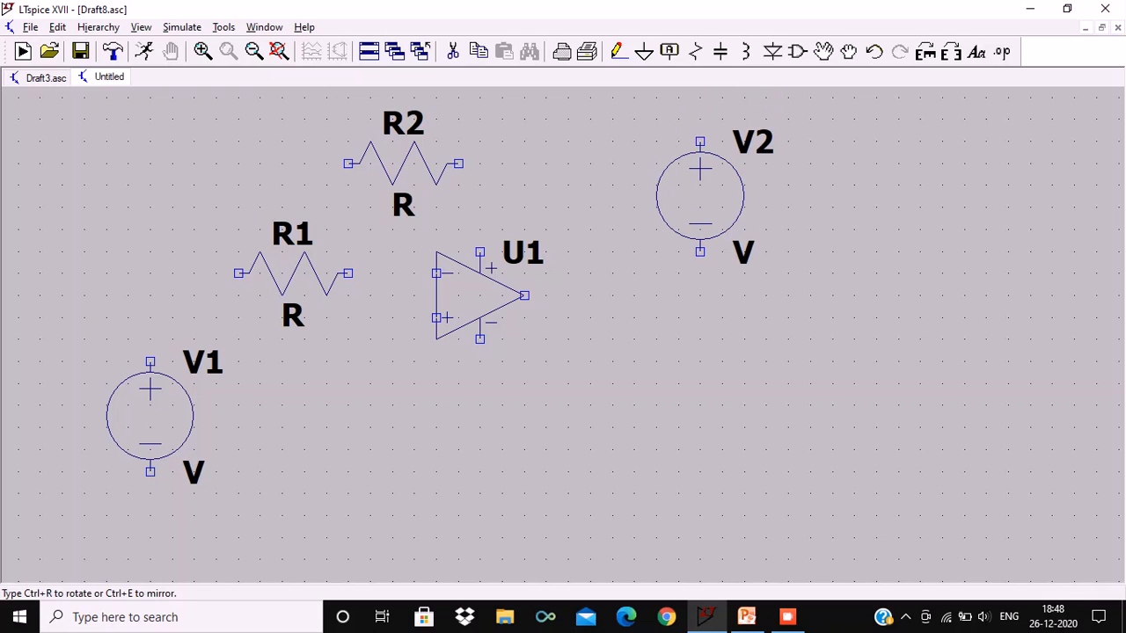
{"action": "left_click", "coordinate": [700, 142]}
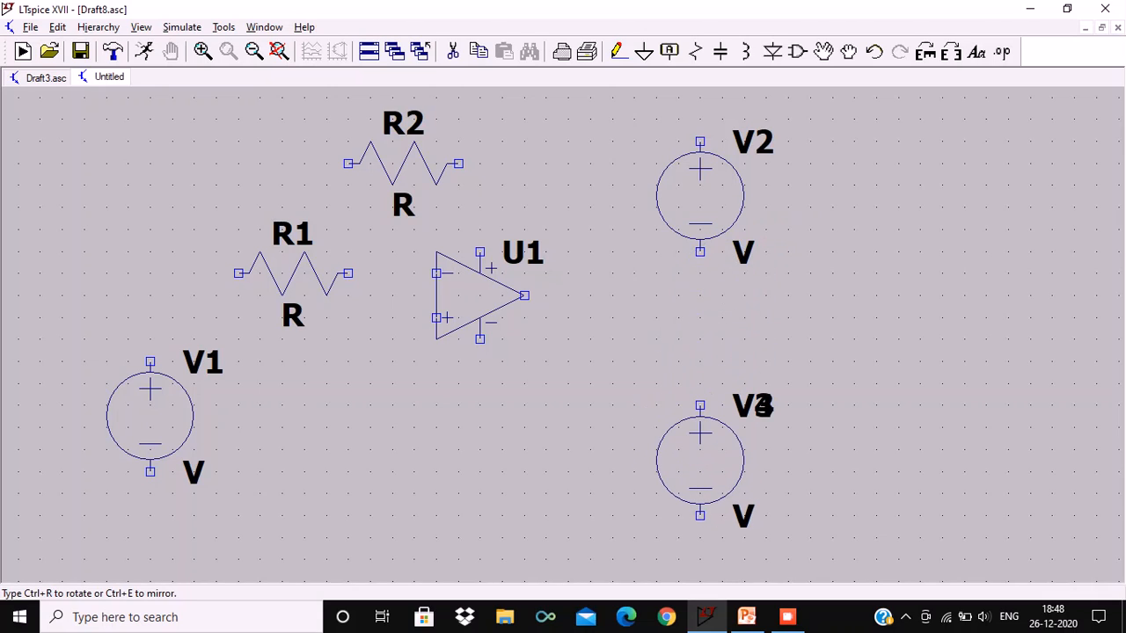
{"action": "left_click", "coordinate": [700, 405]}
{"action": "key", "text": "Escape"}
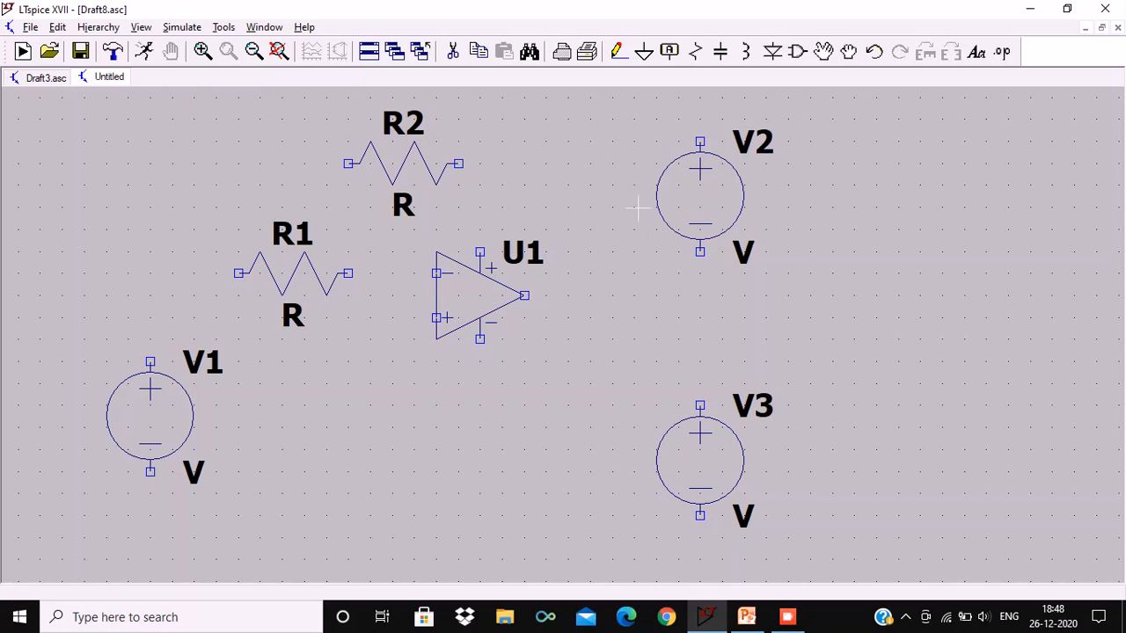
Wire R1's right end to the op-amp's inverting input and connect R2's left end to that same node
{"action": "left_click", "coordinate": [615, 51]}
{"action": "left_click", "coordinate": [437, 273]}
{"action": "left_click", "coordinate": [348, 274]}
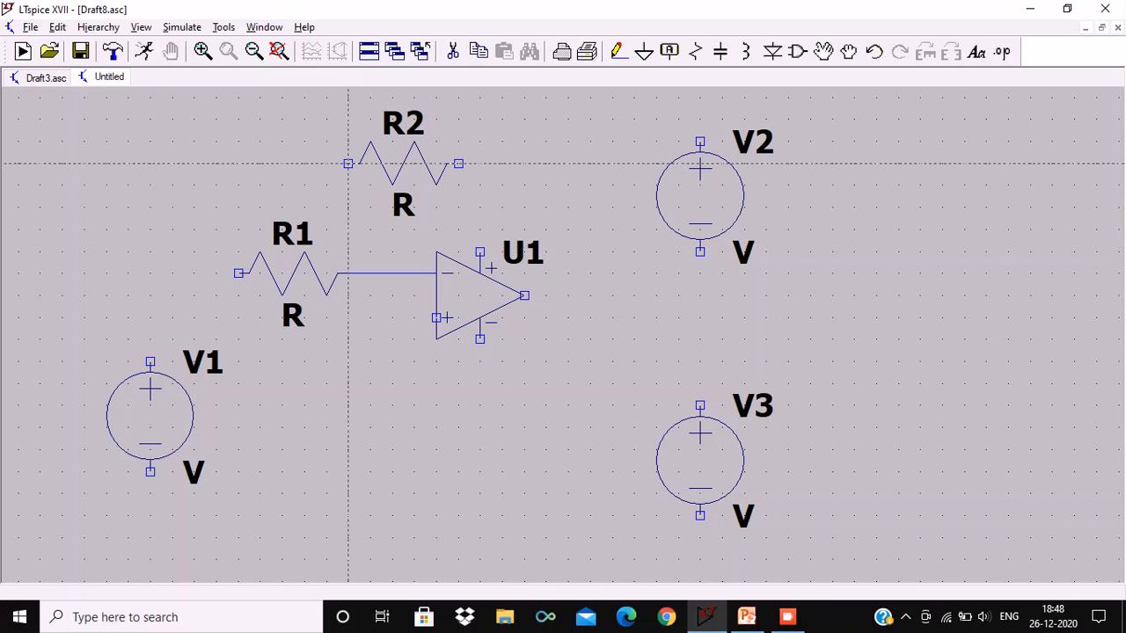
{"action": "left_click", "coordinate": [349, 163]}
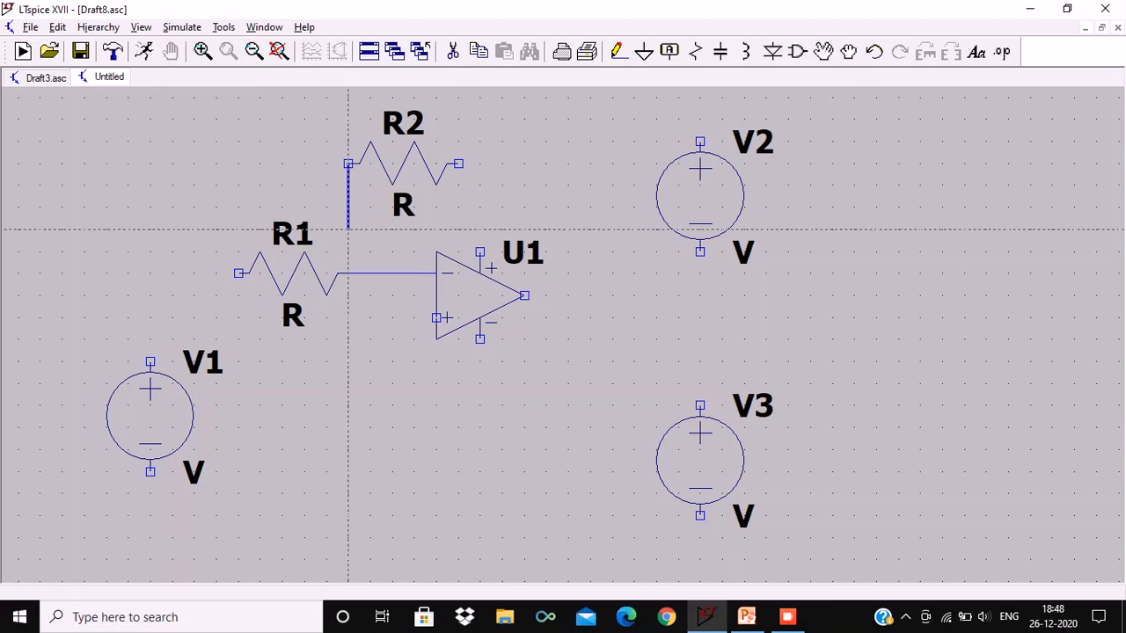
{"action": "left_click", "coordinate": [349, 274]}
Wire R2's right end around to the op-amp's output to close the feedback loop
{"action": "left_click", "coordinate": [459, 164]}
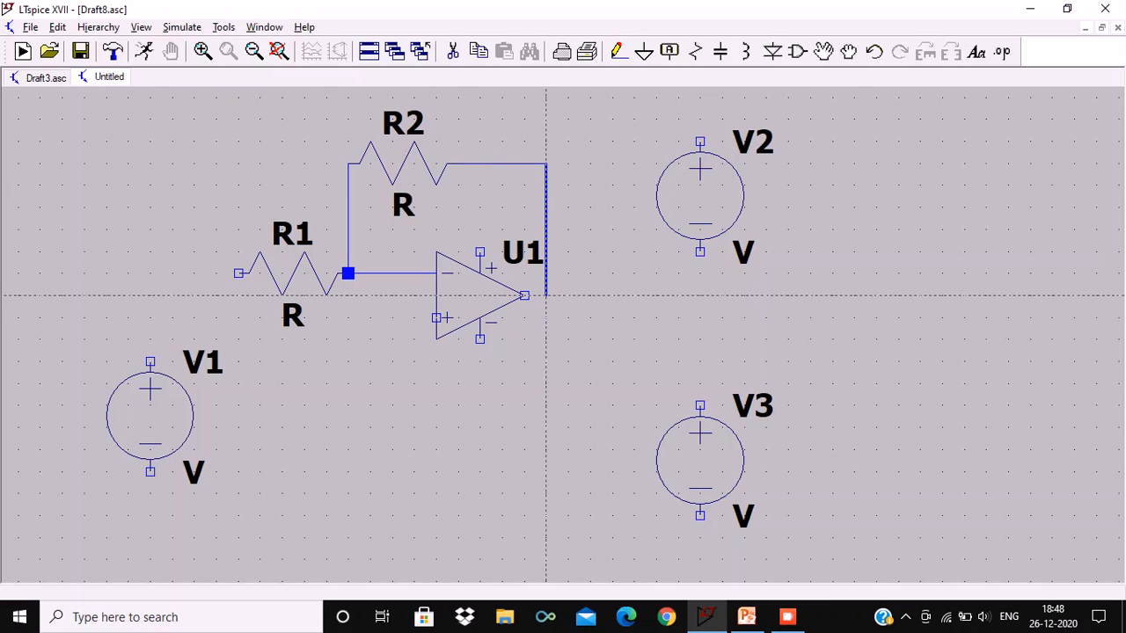
{"action": "left_click", "coordinate": [546, 295]}
{"action": "left_click", "coordinate": [525, 295]}
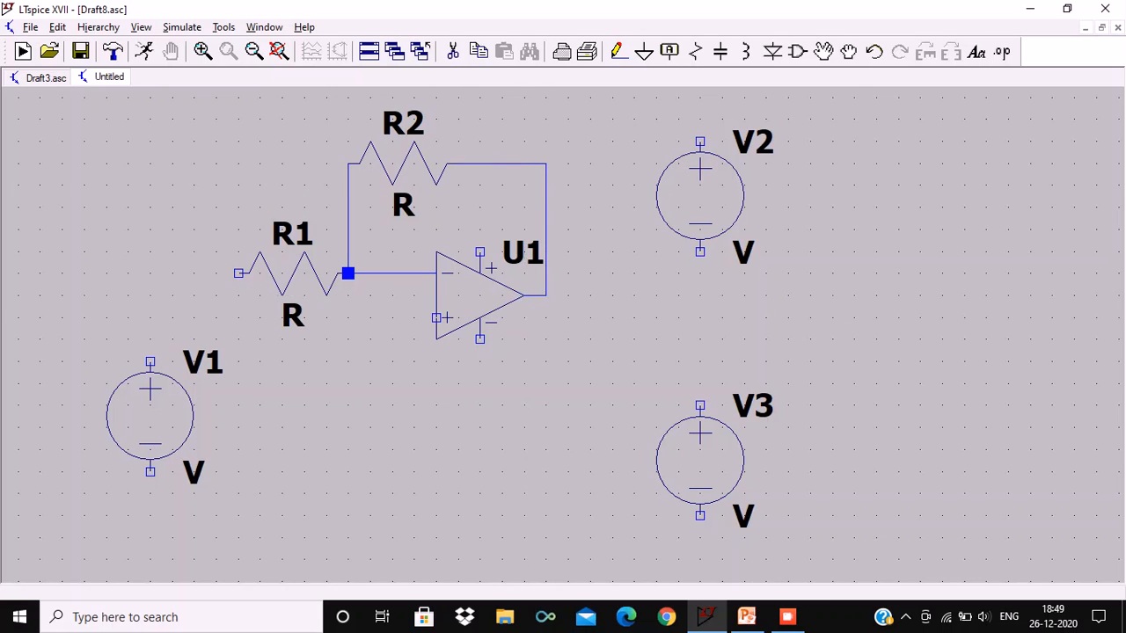
Wire the positive terminal of V1 to the left end of R1
{"action": "left_click", "coordinate": [151, 361]}
{"action": "left_click", "coordinate": [150, 273]}
{"action": "left_click", "coordinate": [239, 274]}
Wire V2's positive terminal to the op-amp's positive supply pin and V3's negative terminal to its negative supply pin
{"action": "left_click", "coordinate": [700, 140]}
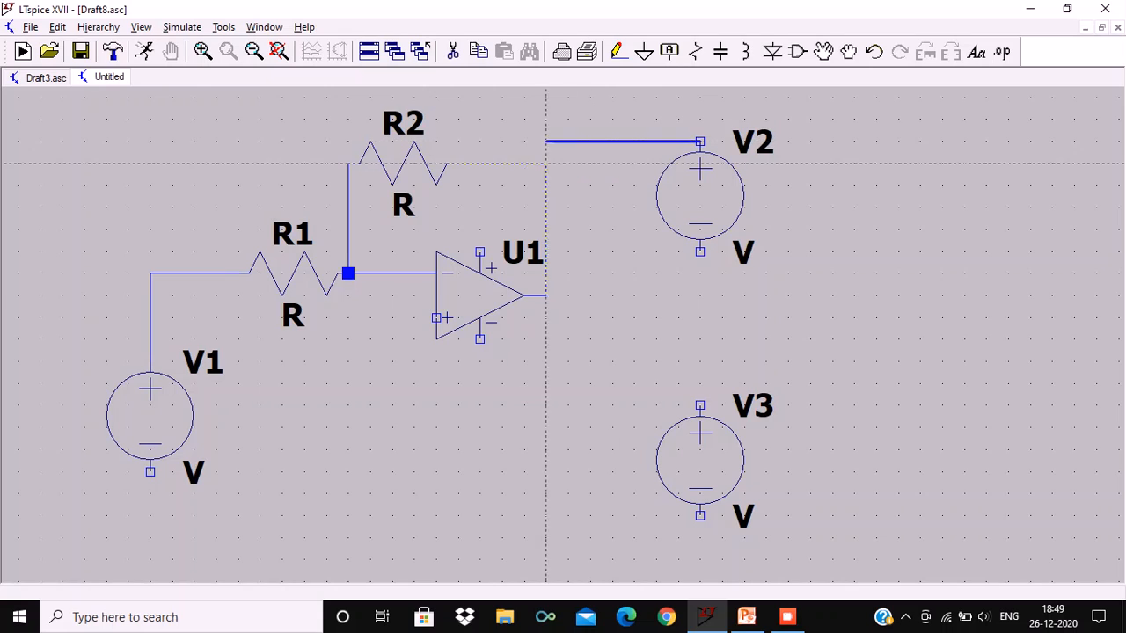
{"action": "left_click", "coordinate": [479, 163]}
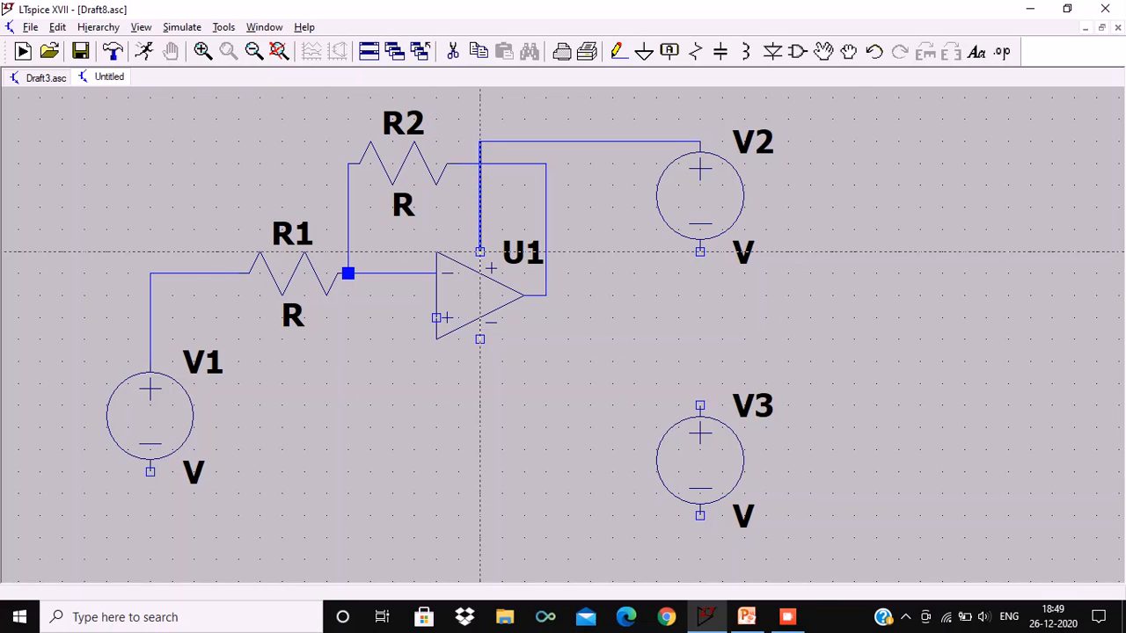
{"action": "right_click", "coordinate": [479, 252]}
{"action": "left_click", "coordinate": [479, 339]}
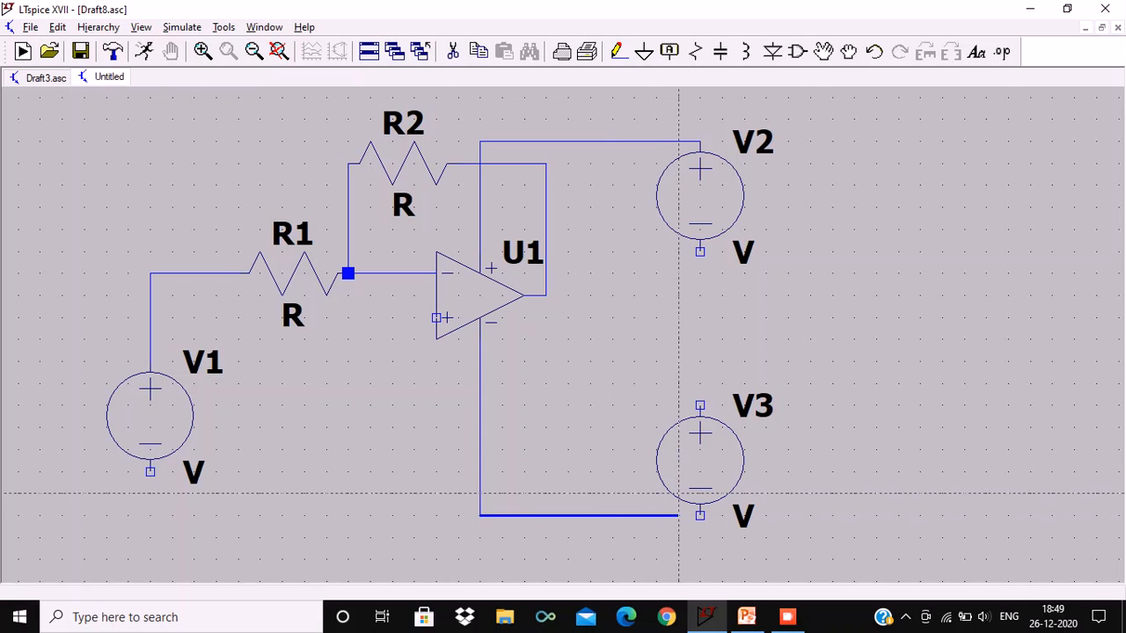
{"action": "left_click", "coordinate": [700, 514]}
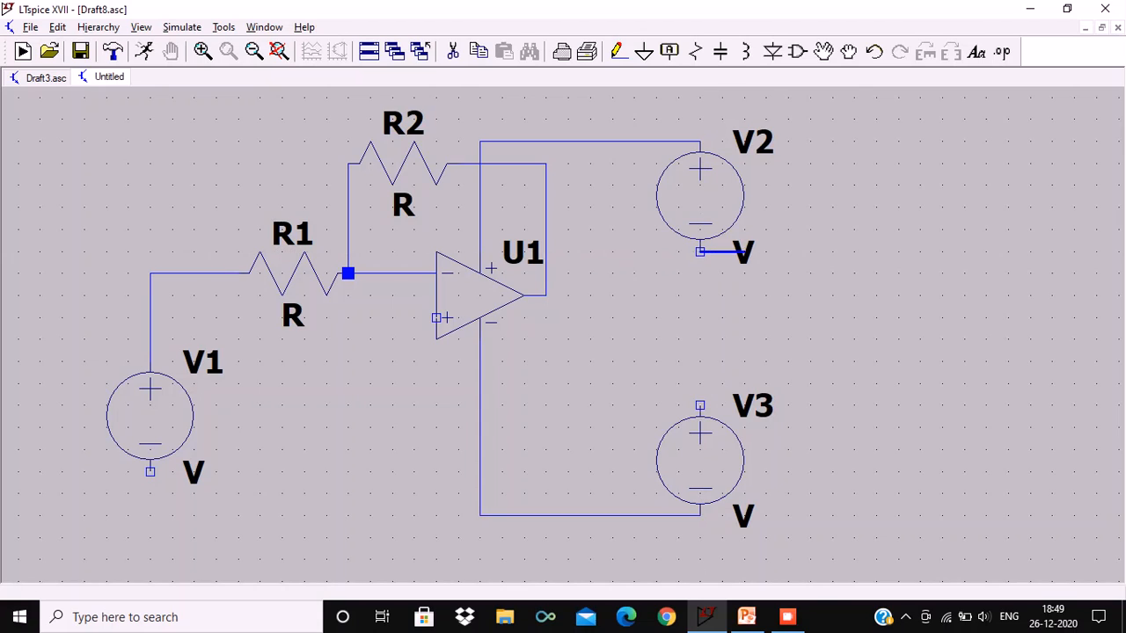
Wire V2's negative terminal straight down to V3's positive terminal
{"action": "left_click", "coordinate": [701, 252]}
{"action": "left_click", "coordinate": [700, 404]}
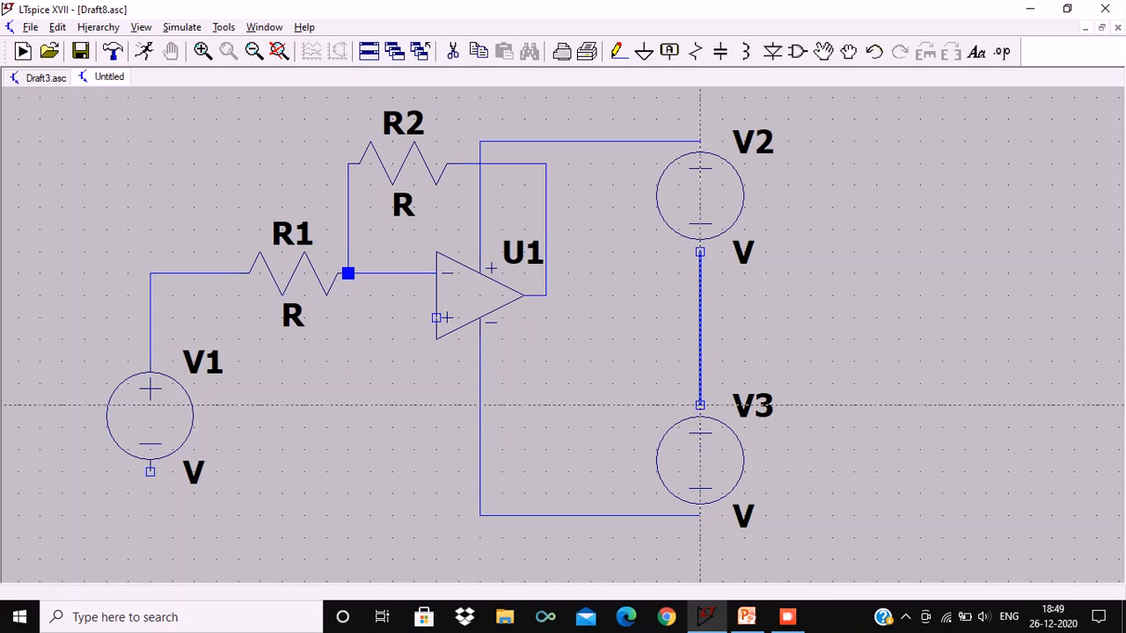
{"action": "key", "text": "Escape"}
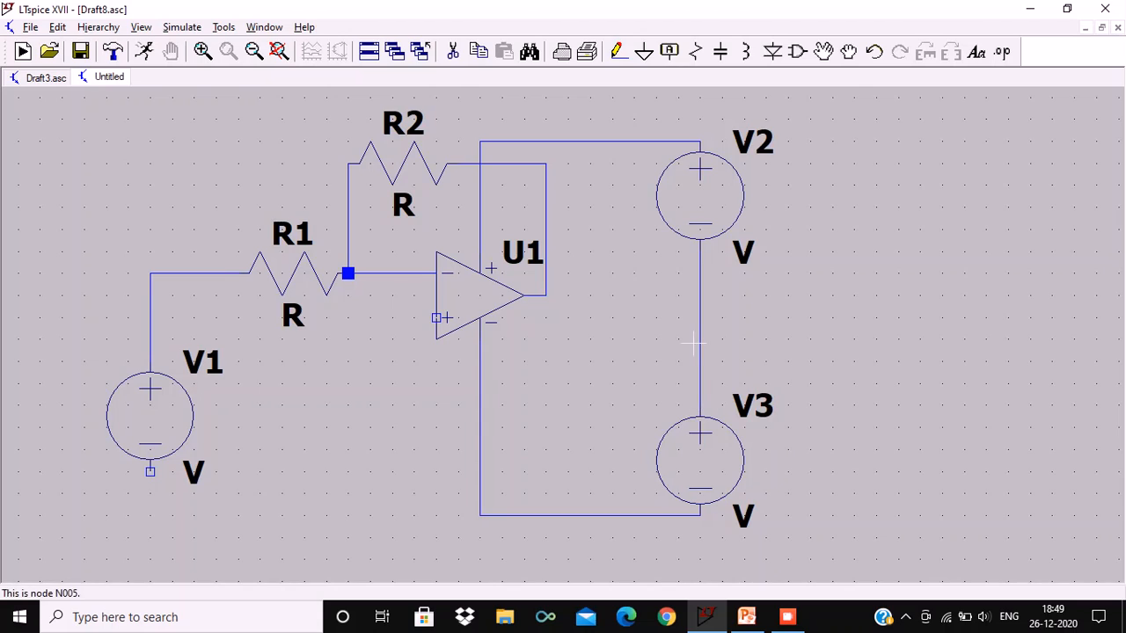
Place three ground symbols: below V1, near the op-amp's non-inverting input, and beside the wire between V2 and V3
{"action": "left_click", "coordinate": [644, 53]}
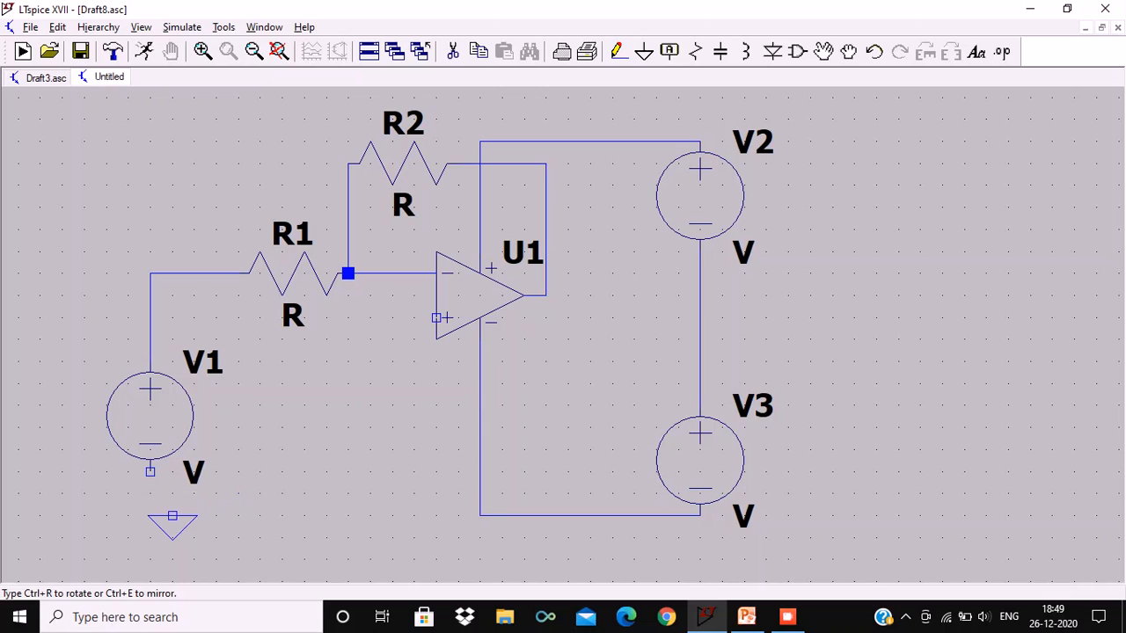
{"action": "left_click", "coordinate": [151, 516]}
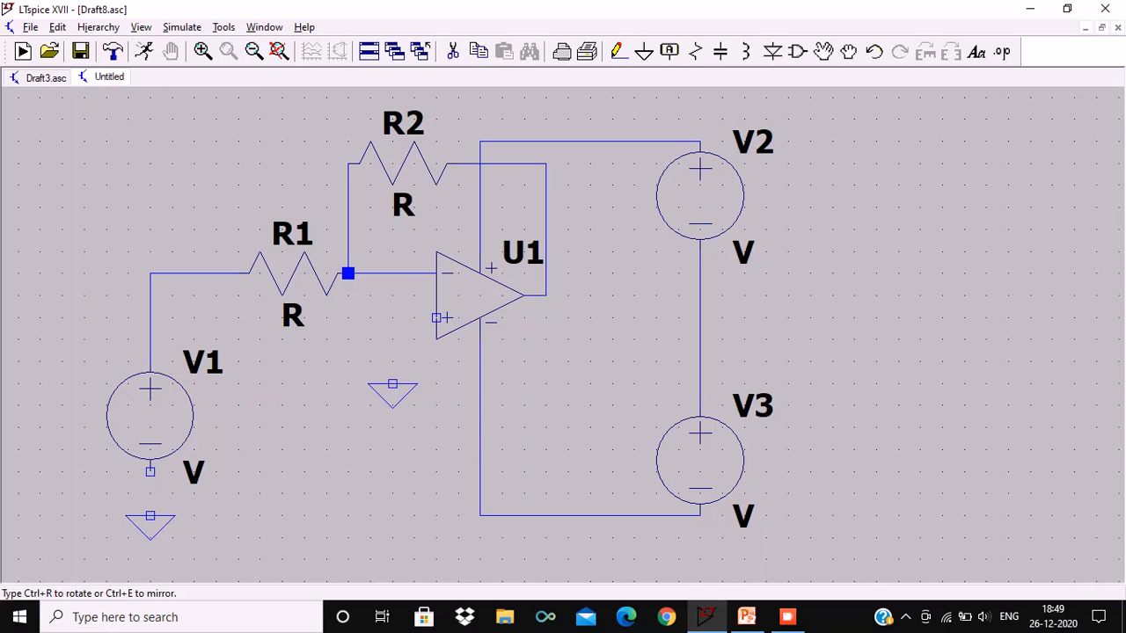
{"action": "left_click", "coordinate": [392, 339]}
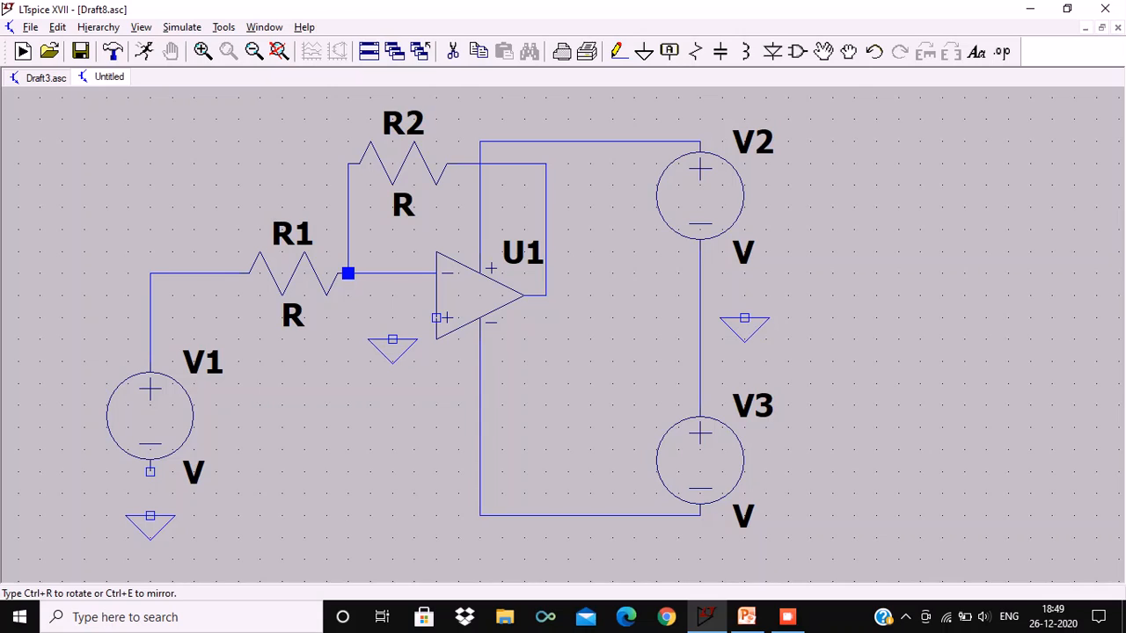
{"action": "left_click", "coordinate": [744, 318]}
{"action": "key", "text": "Escape"}
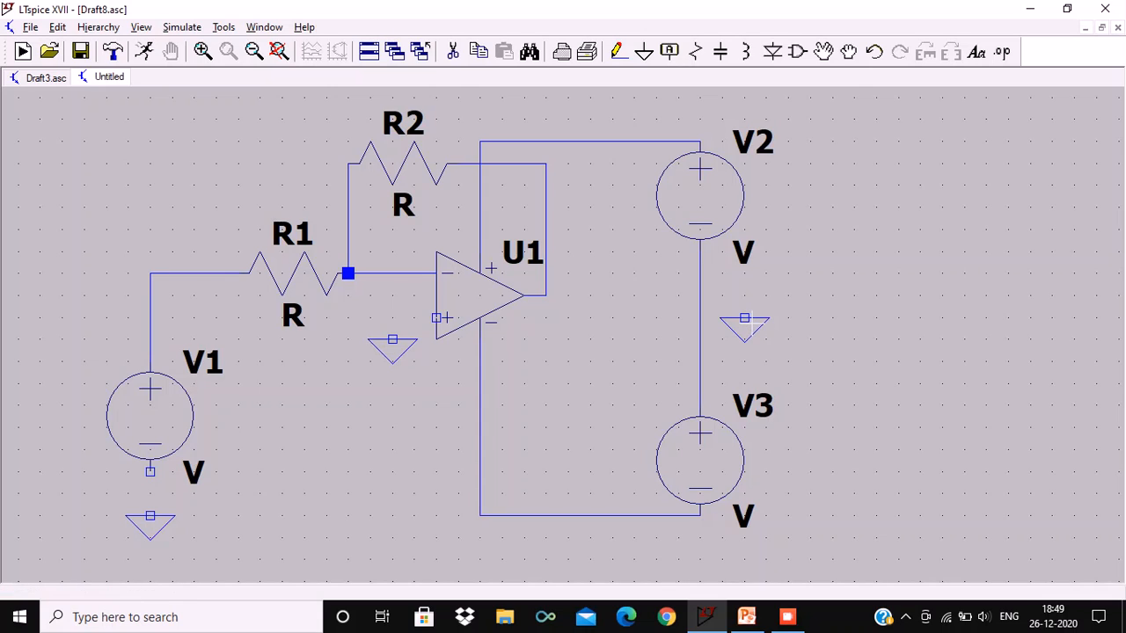
Wire the ground symbol beside the op-amp to its non-inverting input
{"action": "left_click", "coordinate": [618, 51]}
{"action": "left_click", "coordinate": [392, 338]}
{"action": "left_click", "coordinate": [436, 317]}
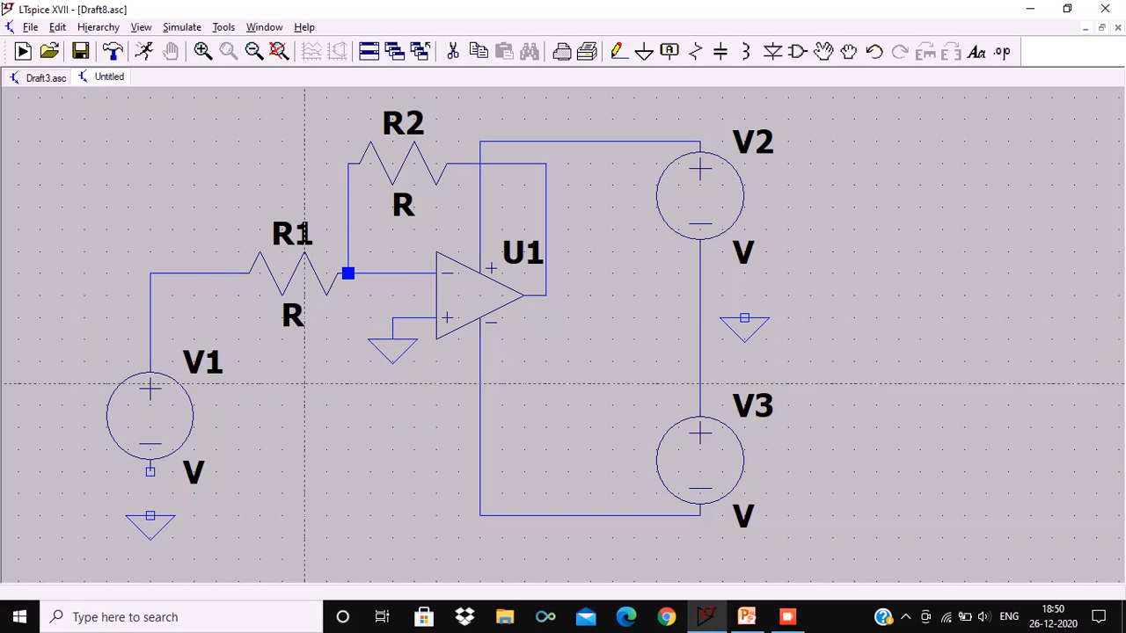
Wire V1's negative terminal to the ground below it, and the remaining ground symbol to the wire between V2 and V3
{"action": "left_click", "coordinate": [151, 517]}
{"action": "left_click", "coordinate": [150, 472]}
{"action": "left_click", "coordinate": [744, 319]}
{"action": "left_click", "coordinate": [700, 296]}
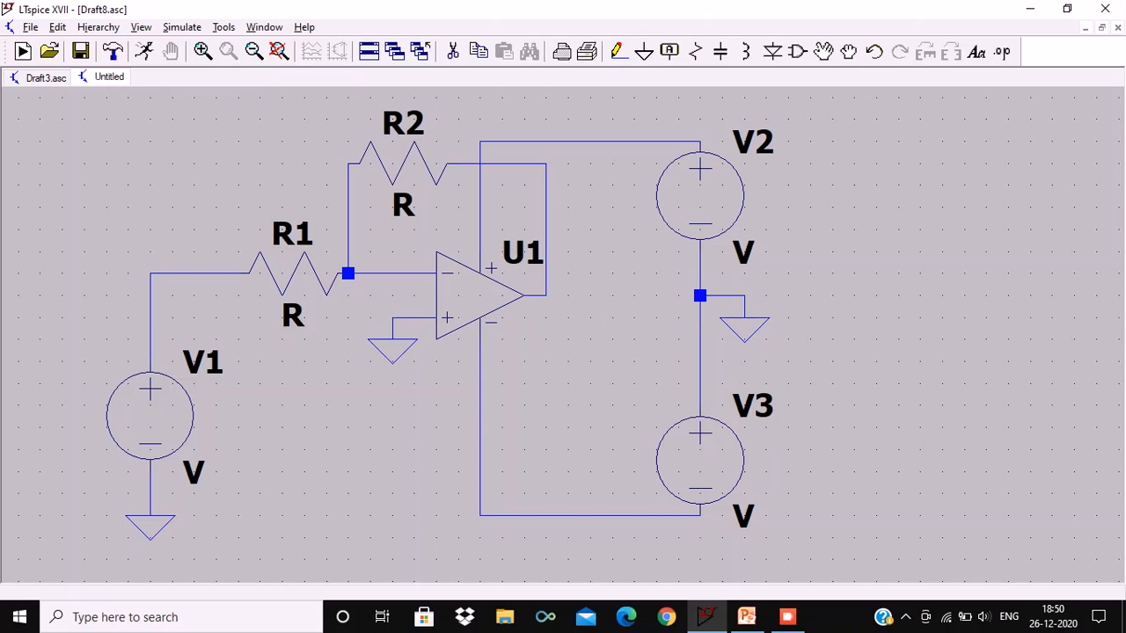
{"action": "key", "text": "Escape"}
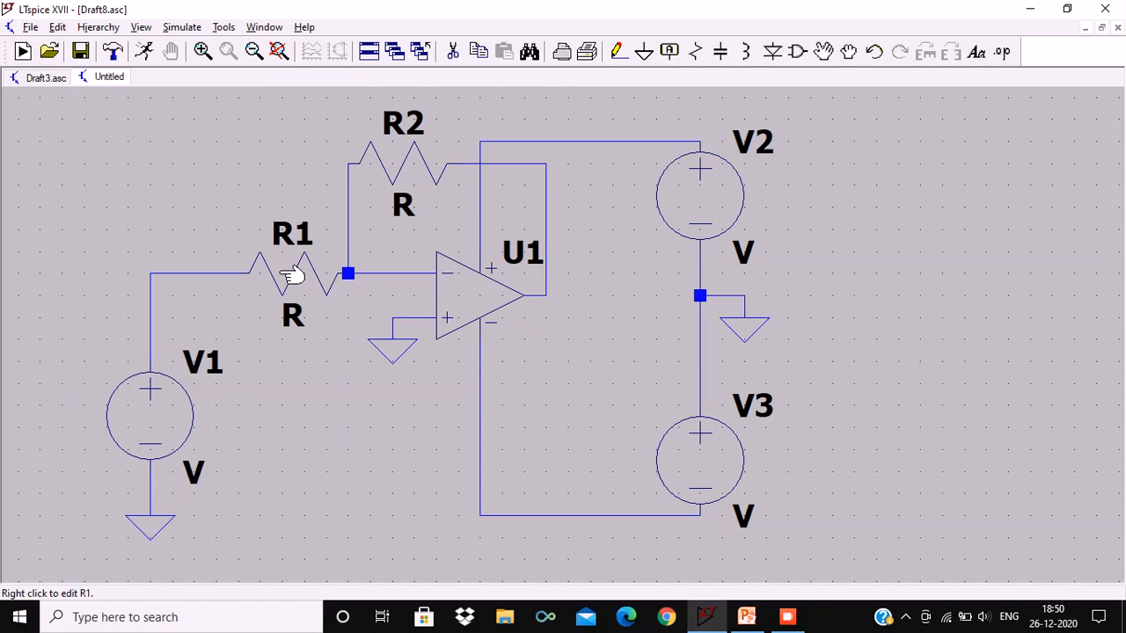
Set the resistance of R1 to 1k and R2 to 10k
{"action": "right_click", "coordinate": [290, 275]}
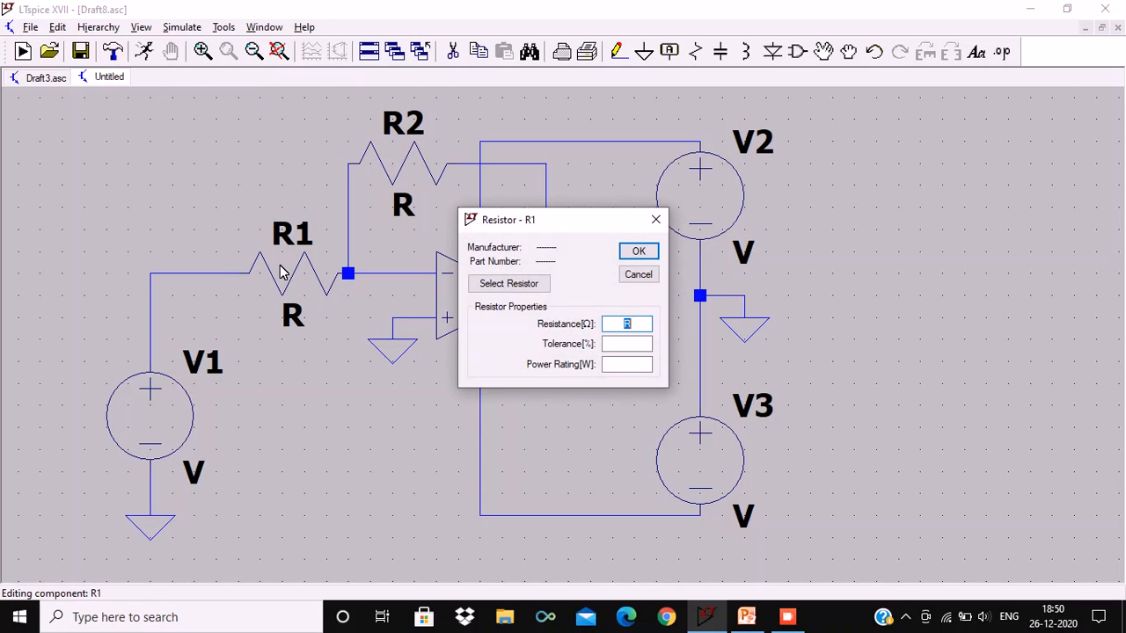
{"action": "type", "text": "1k"}
{"action": "left_click", "coordinate": [638, 251]}
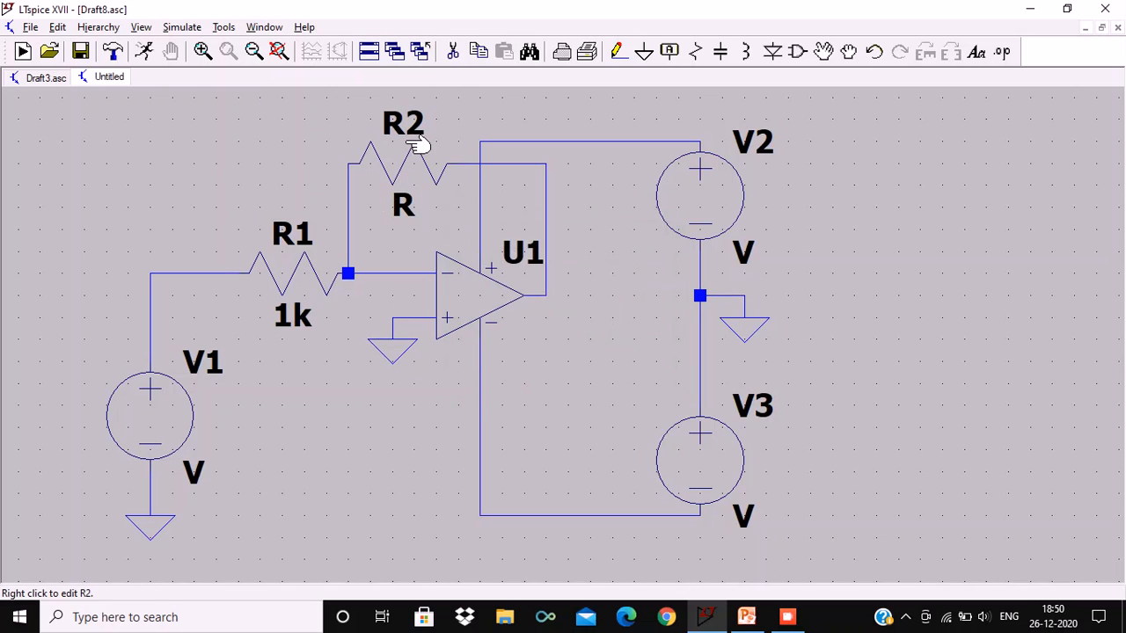
{"action": "right_click", "coordinate": [398, 161]}
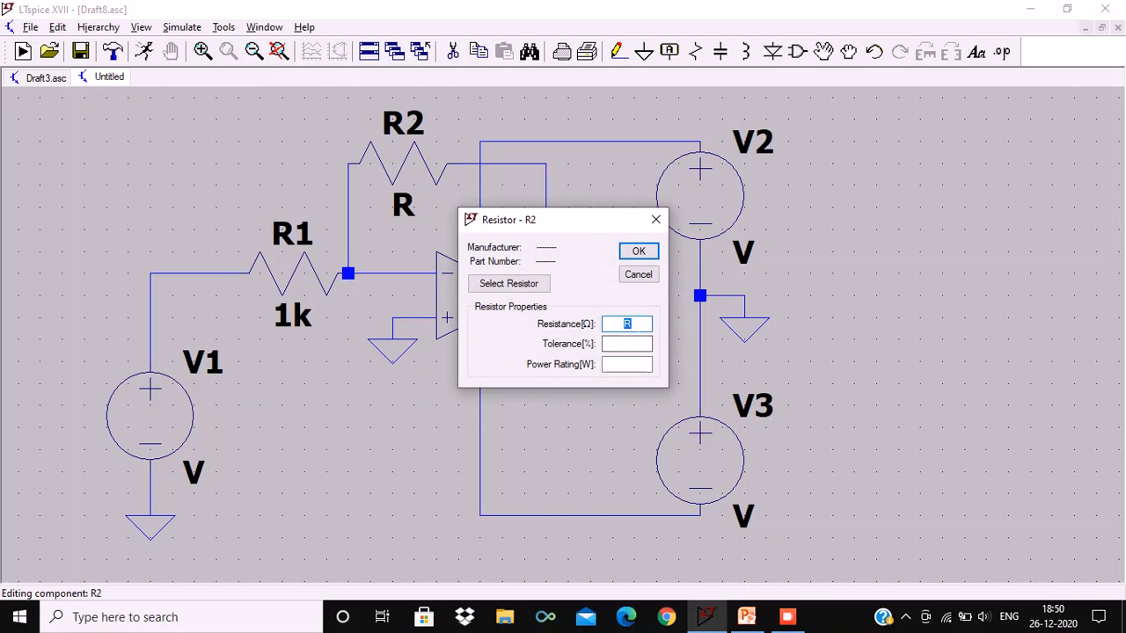
{"action": "type", "text": "10k"}
{"action": "left_click", "coordinate": [630, 251]}
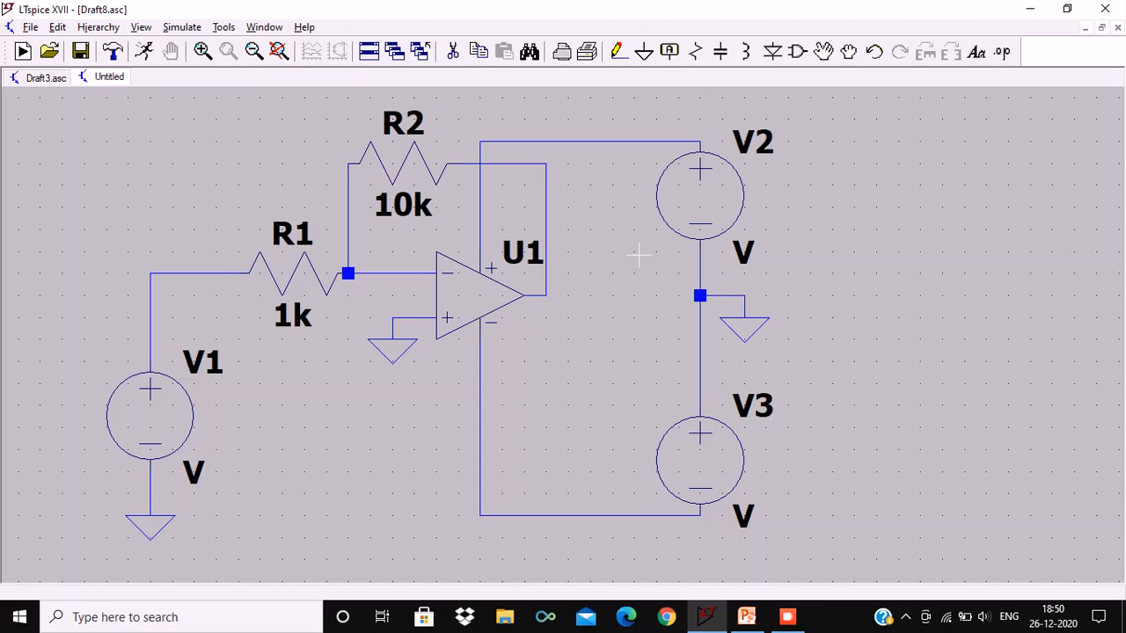
Set the DC value of both supply sources, V2 and V3, to 15 V
{"action": "right_click", "coordinate": [712, 201]}
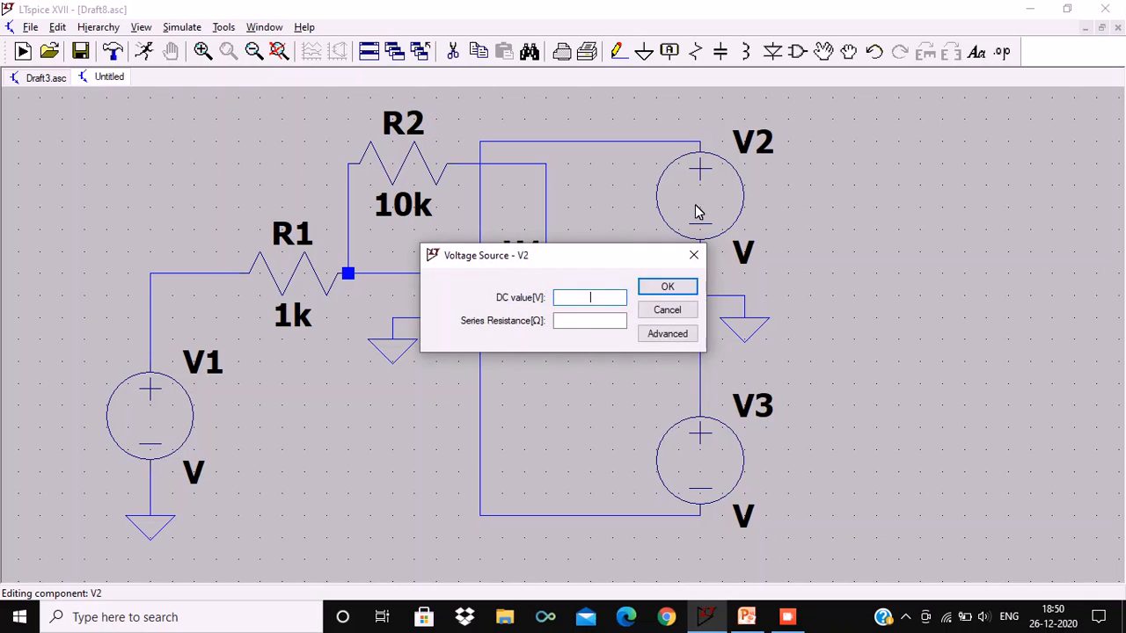
{"action": "type", "text": "15"}
{"action": "left_click", "coordinate": [657, 293]}
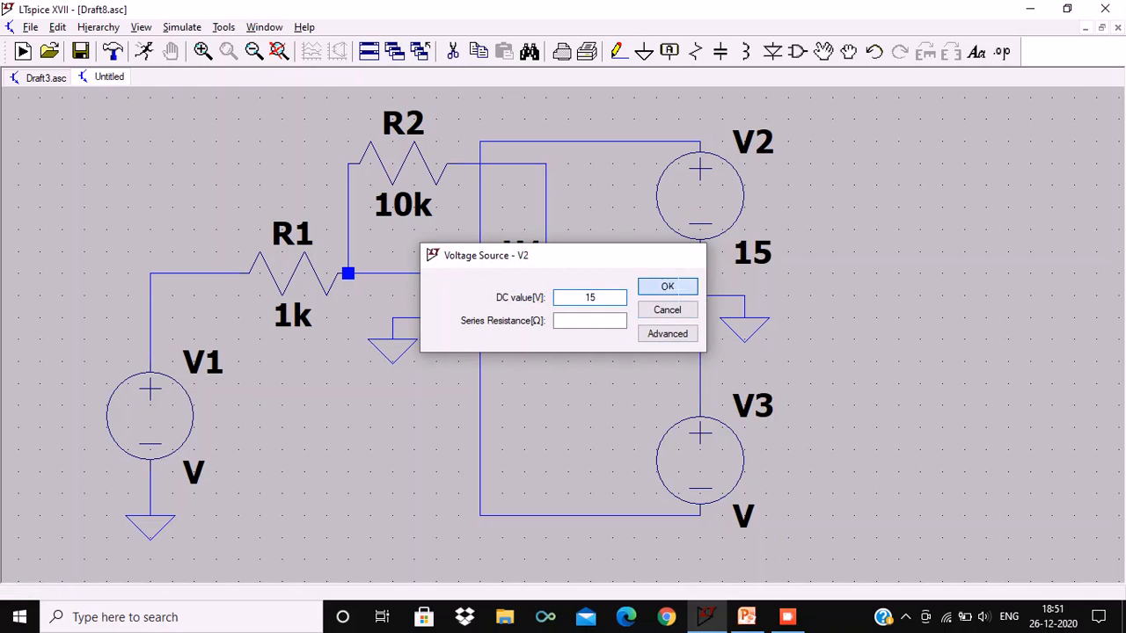
{"action": "right_click", "coordinate": [709, 467]}
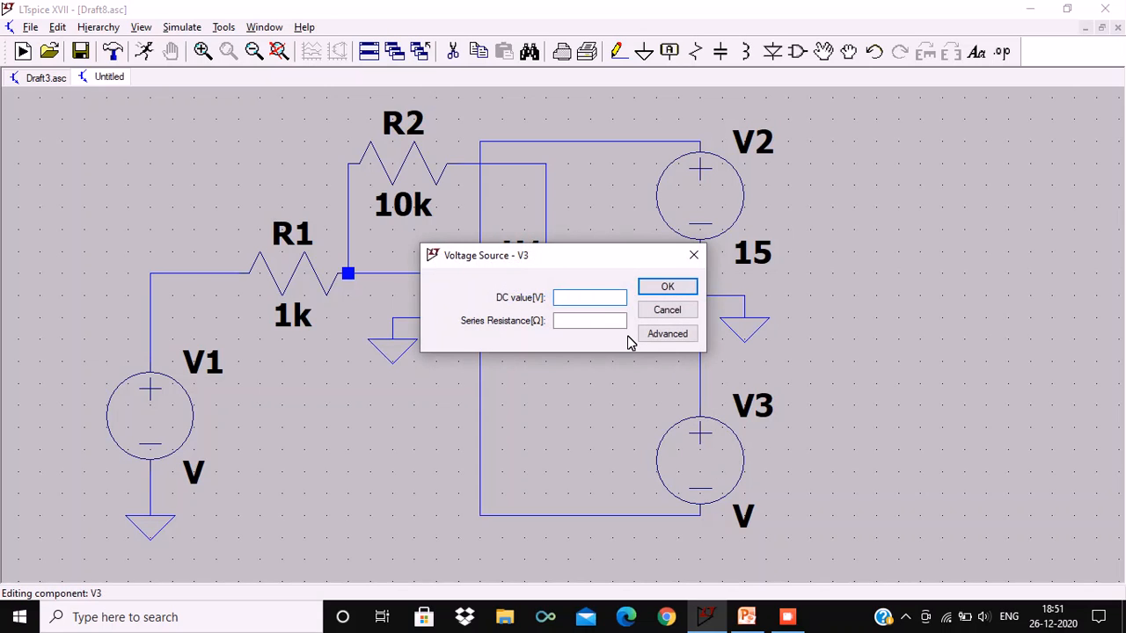
{"action": "type", "text": "15"}
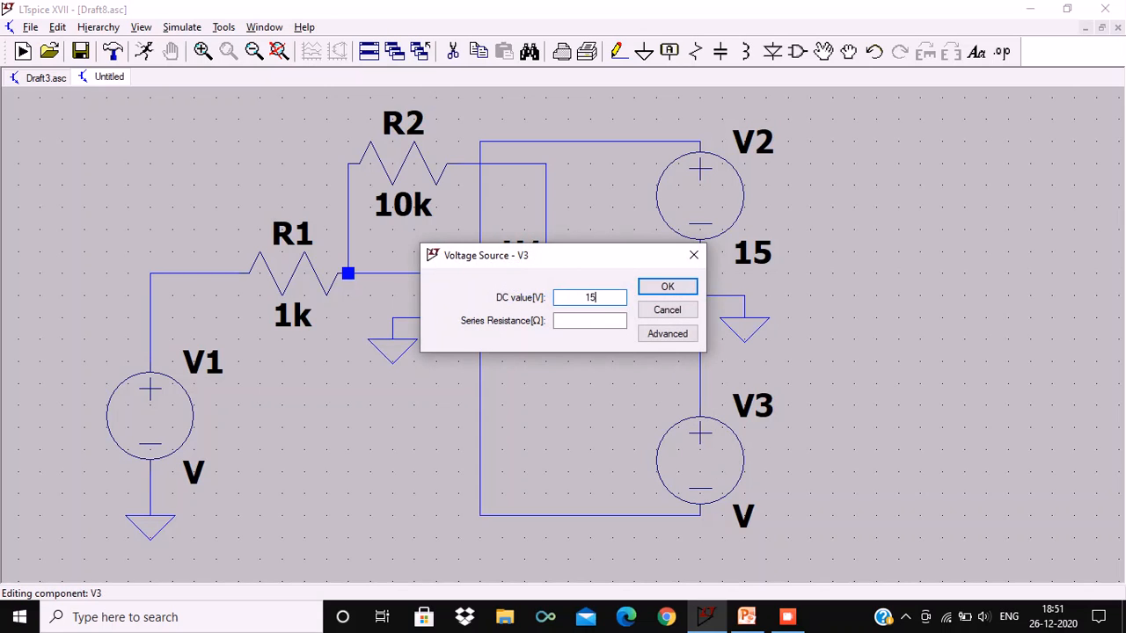
{"action": "left_click", "coordinate": [658, 292]}
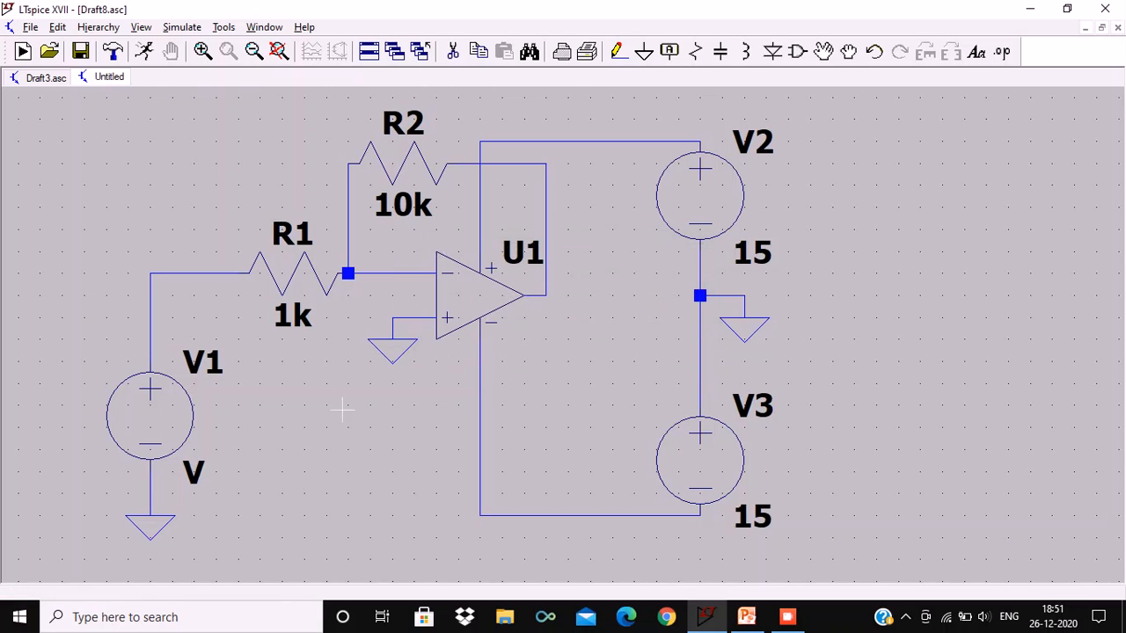
Make V1 a SINE source with 0 V DC offset, 10m amplitude and 50 Hz frequency
{"action": "right_click", "coordinate": [159, 417]}
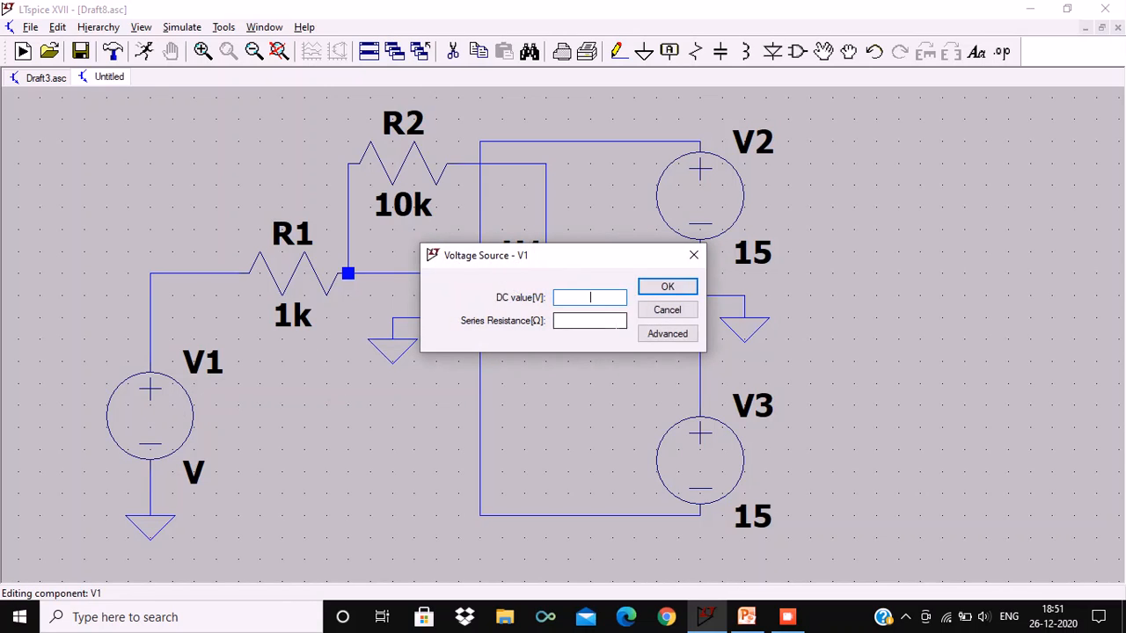
{"action": "left_click", "coordinate": [666, 339]}
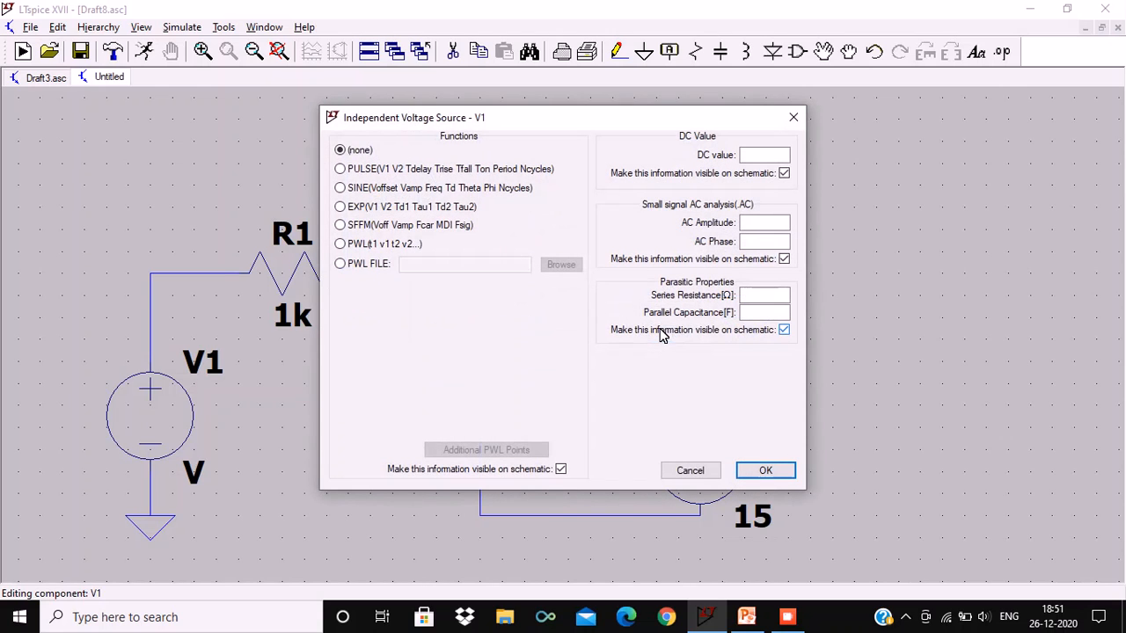
{"action": "left_click", "coordinate": [341, 187]}
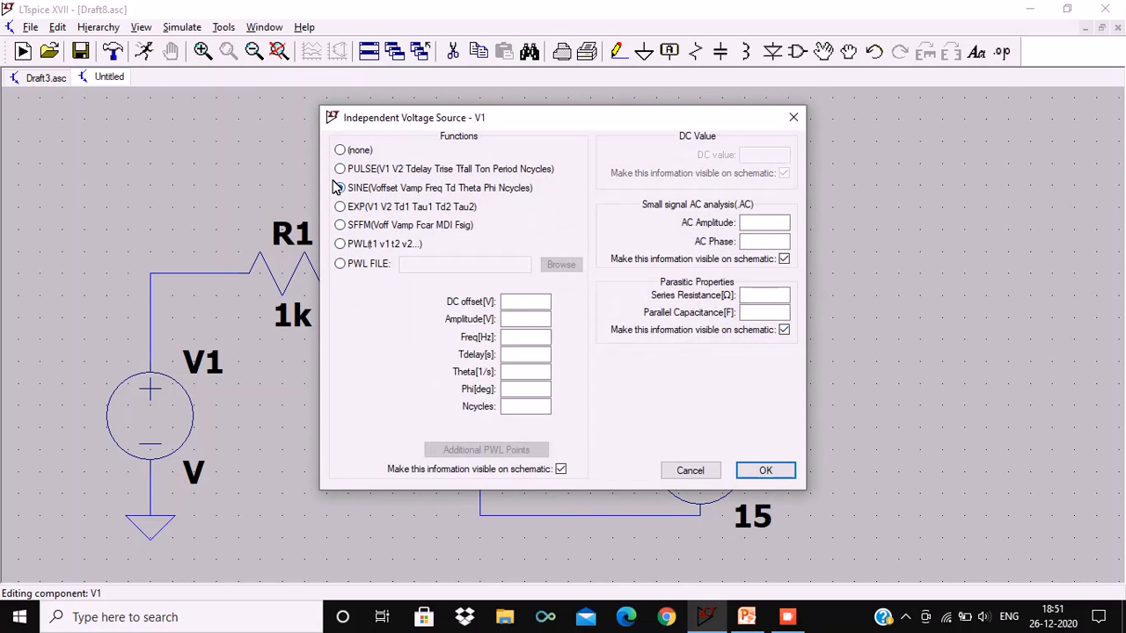
{"action": "left_click", "coordinate": [526, 302]}
{"action": "type", "text": "0"}
{"action": "left_click", "coordinate": [526, 319]}
{"action": "type", "text": "10m"}
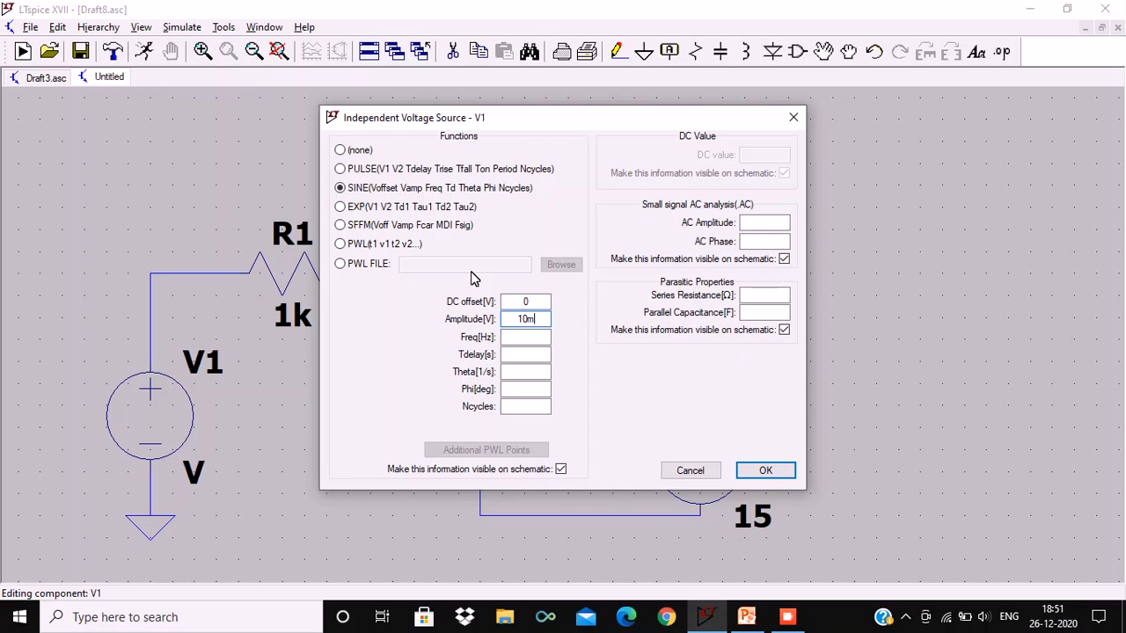
{"action": "left_click", "coordinate": [526, 337]}
{"action": "type", "text": "50"}
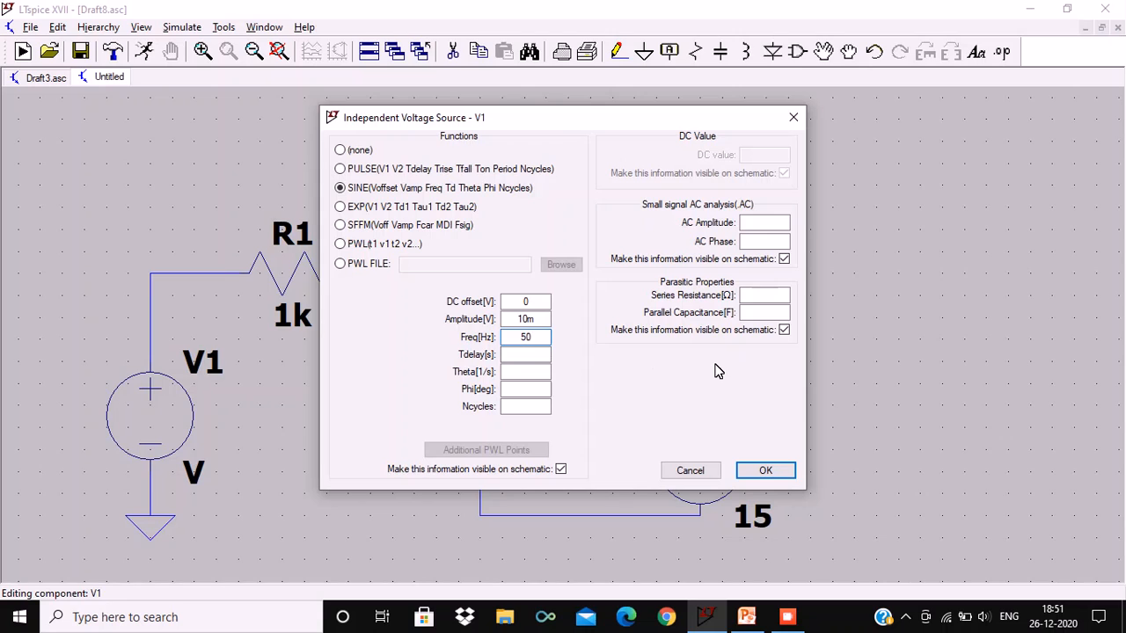
{"action": "left_click", "coordinate": [765, 471]}
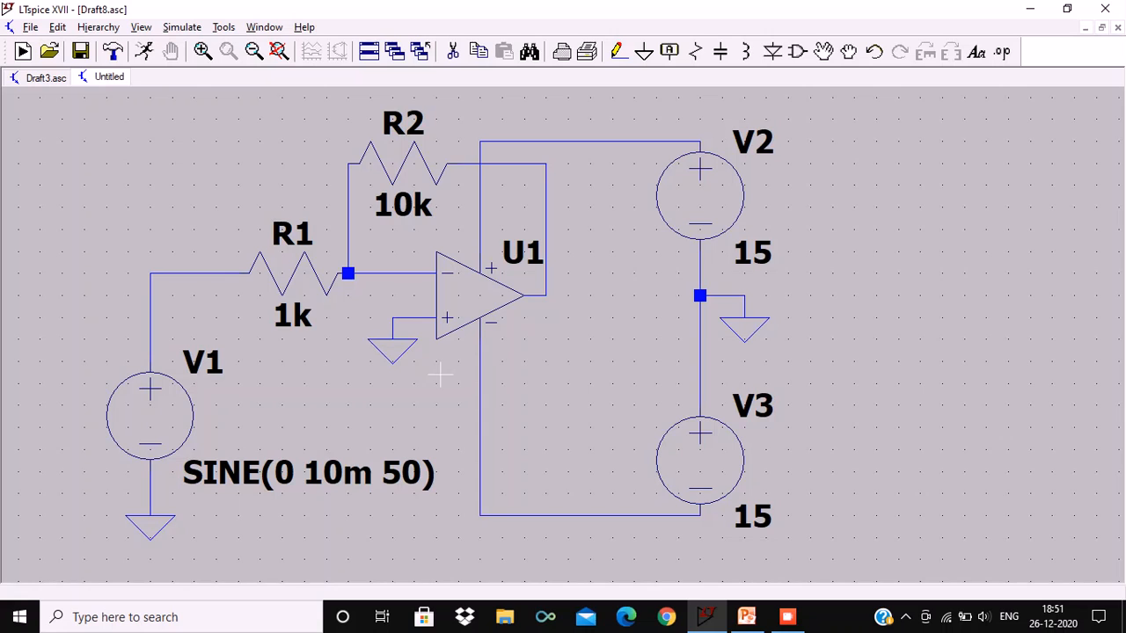
Run a transient simulation of the circuit with a stop time of 1 s
{"action": "left_click", "coordinate": [142, 51]}
{"action": "type", "text": "1"}
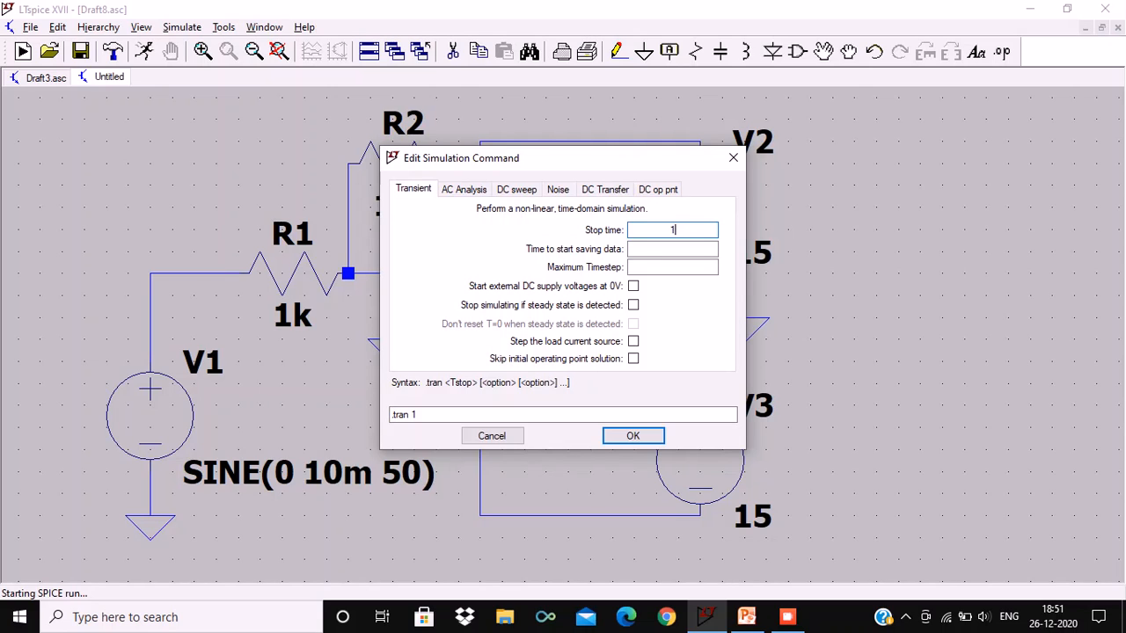
{"action": "left_click", "coordinate": [631, 437]}
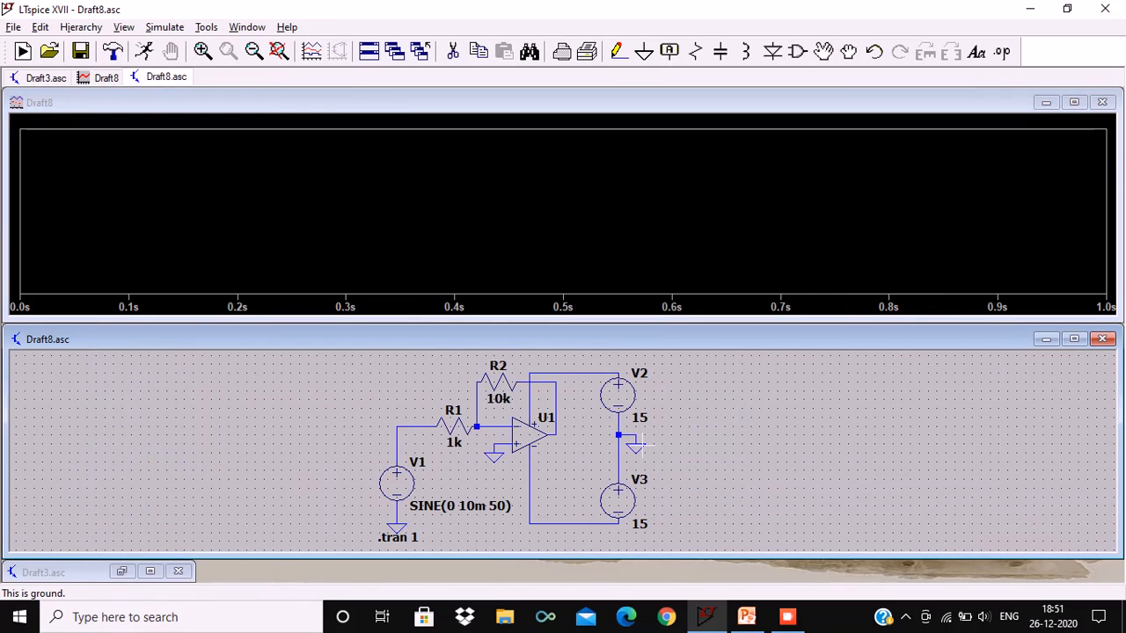
Plot the voltages at the wire between V1 and R1 and at the op-amp output, showing about 440 to 660 ms
{"action": "left_click", "coordinate": [419, 432]}
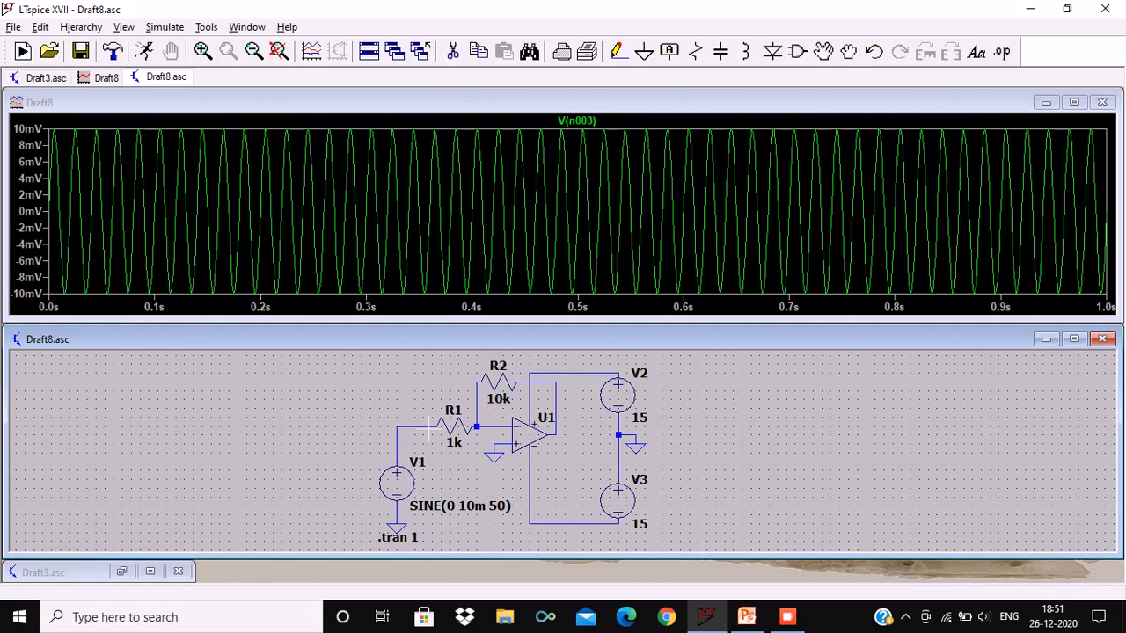
{"action": "left_click", "coordinate": [552, 409]}
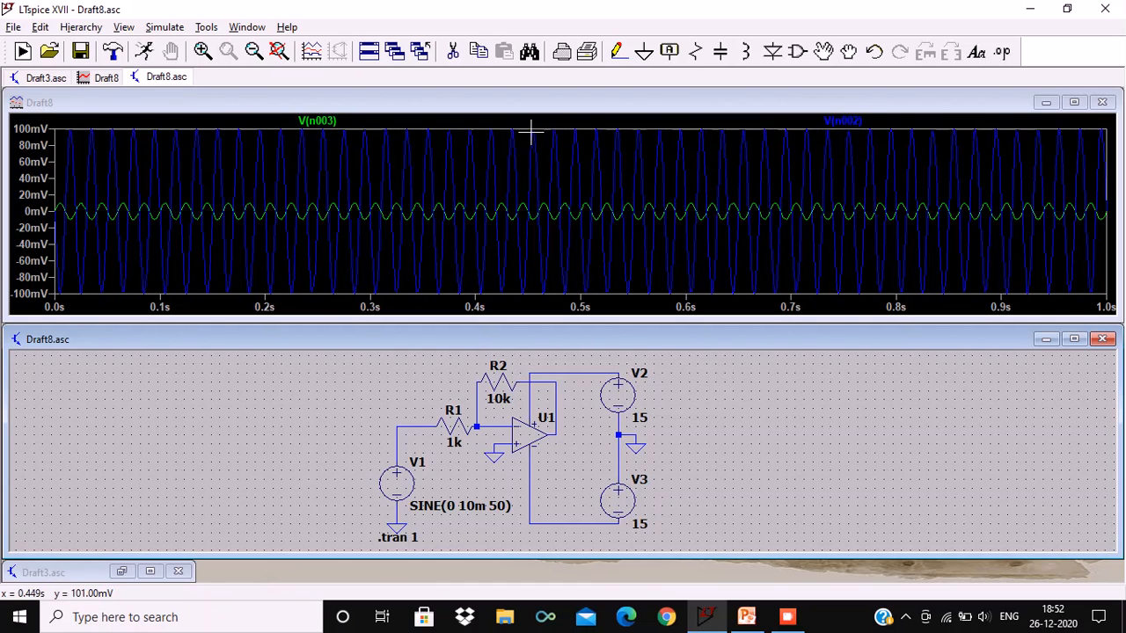
{"action": "left_click_drag", "start_coordinate": [528, 130], "coordinate": [728, 302]}
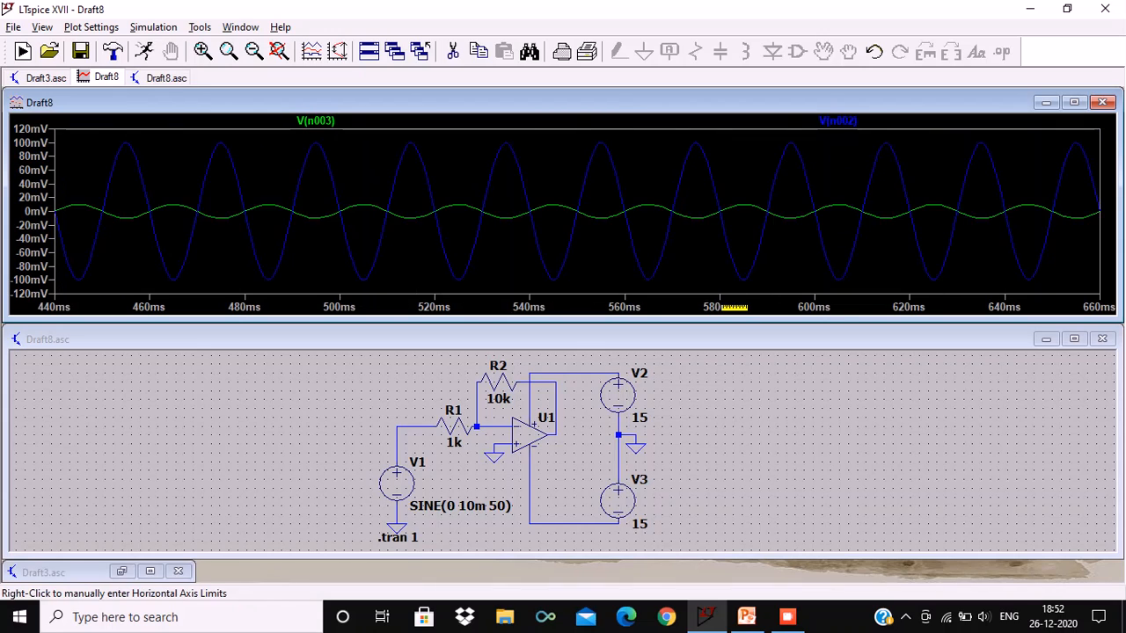